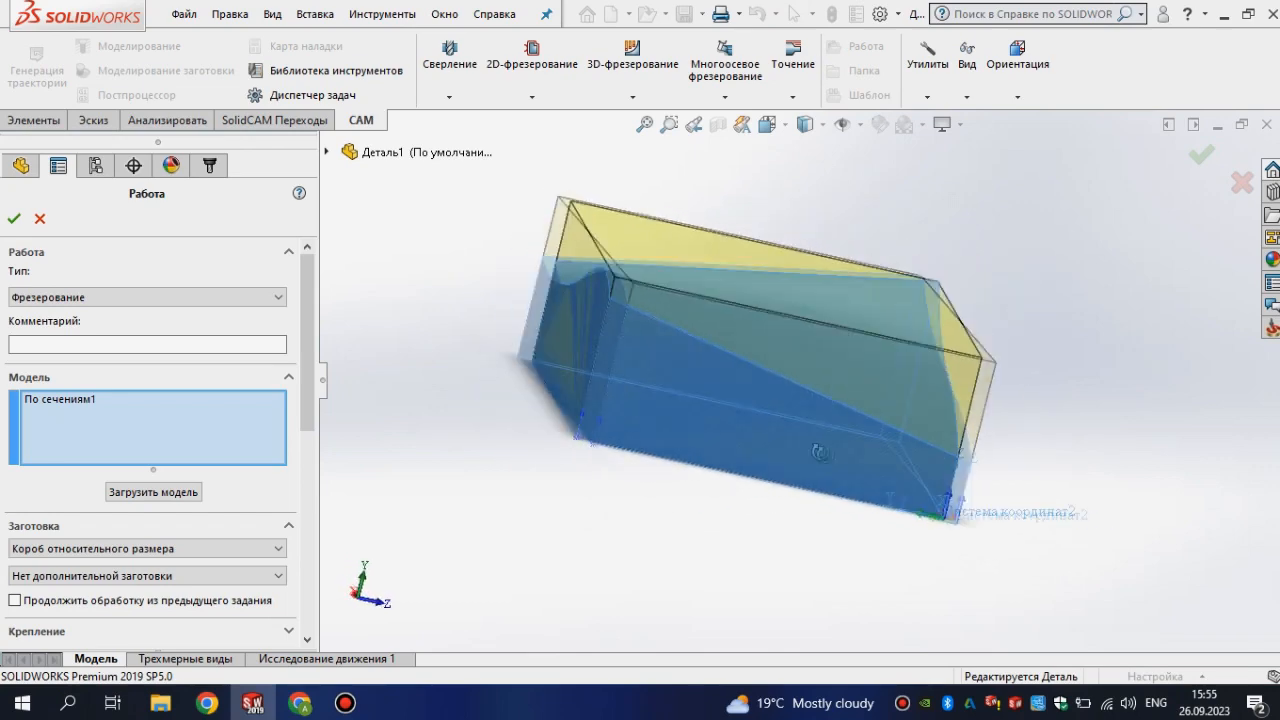
Accept the milling job setup and start a 3D Parallel operation using the #3 - Ø25 mm ball-nose tool.
{"action": "left_click", "coordinate": [11, 218]}
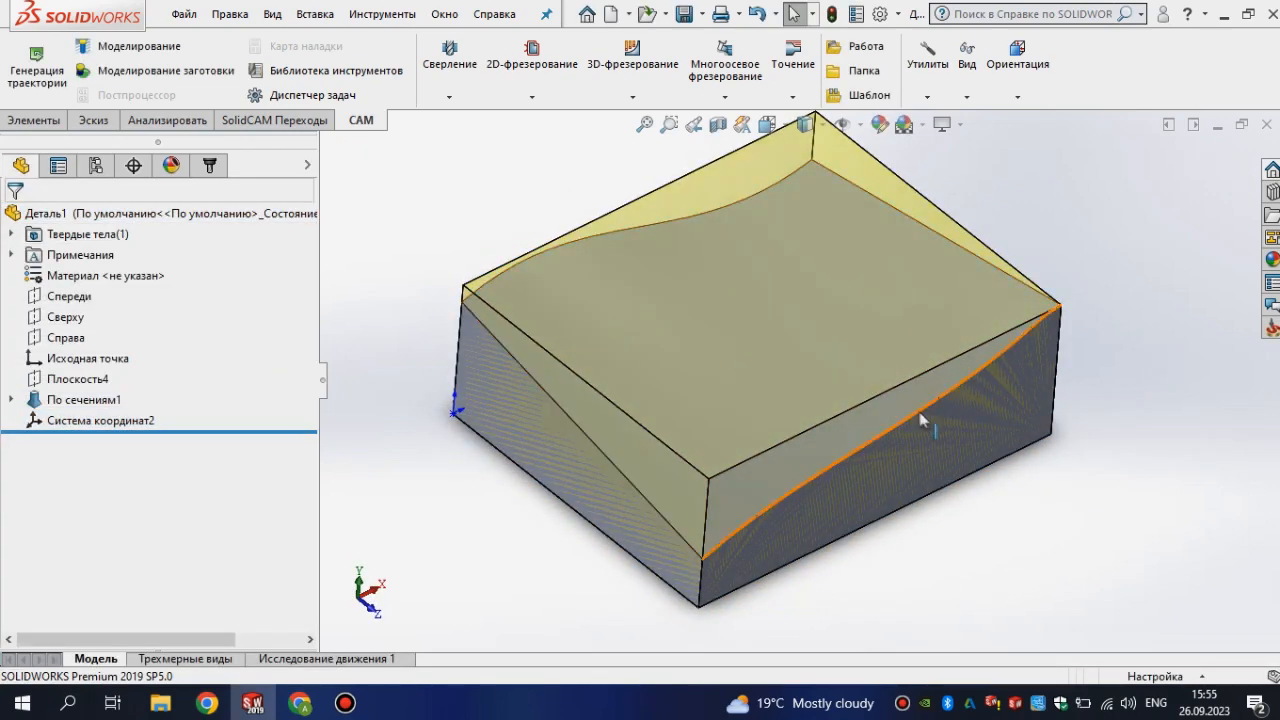
{"action": "left_click", "coordinate": [209, 172]}
{"action": "left_click", "coordinate": [632, 64]}
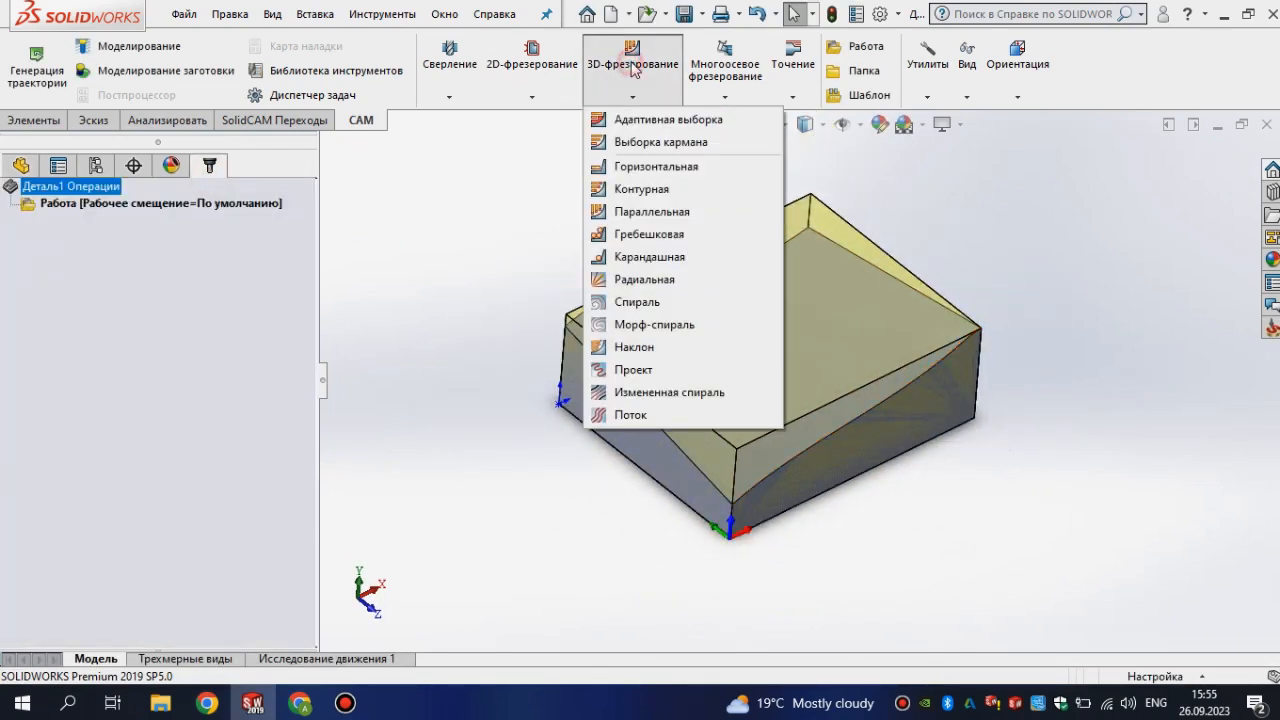
{"action": "left_click", "coordinate": [669, 212]}
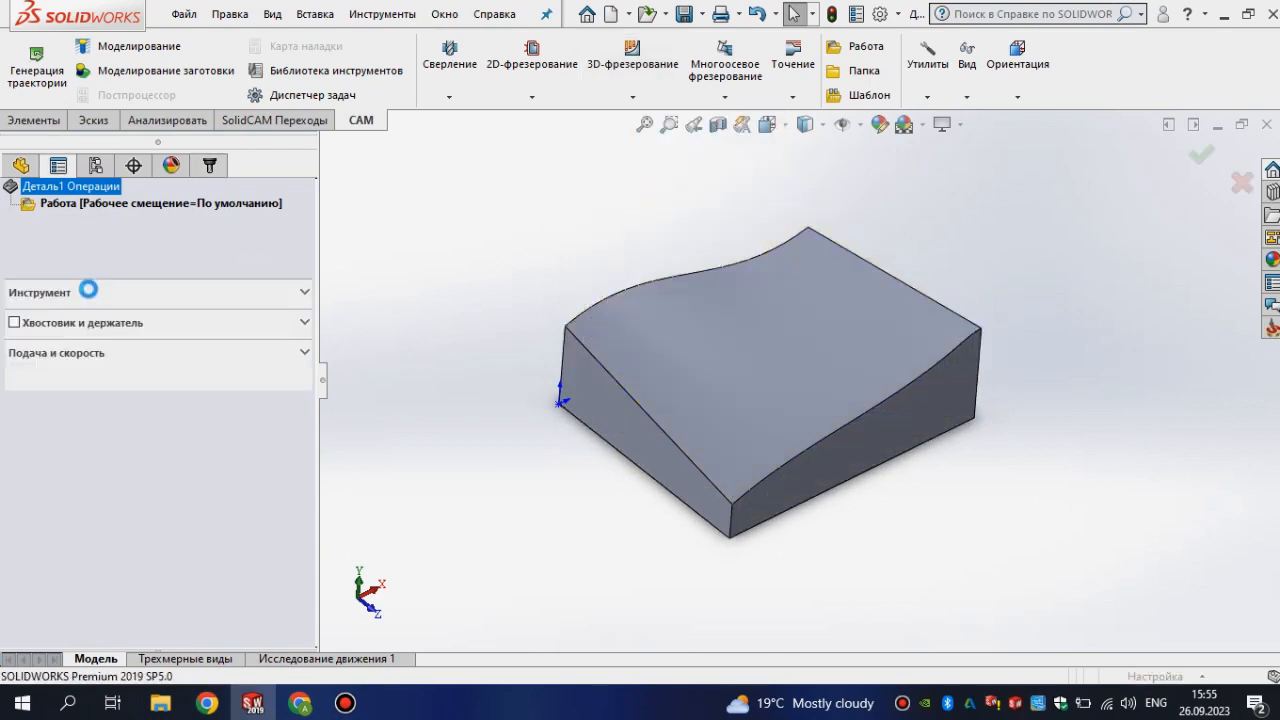
{"action": "left_click", "coordinate": [160, 316]}
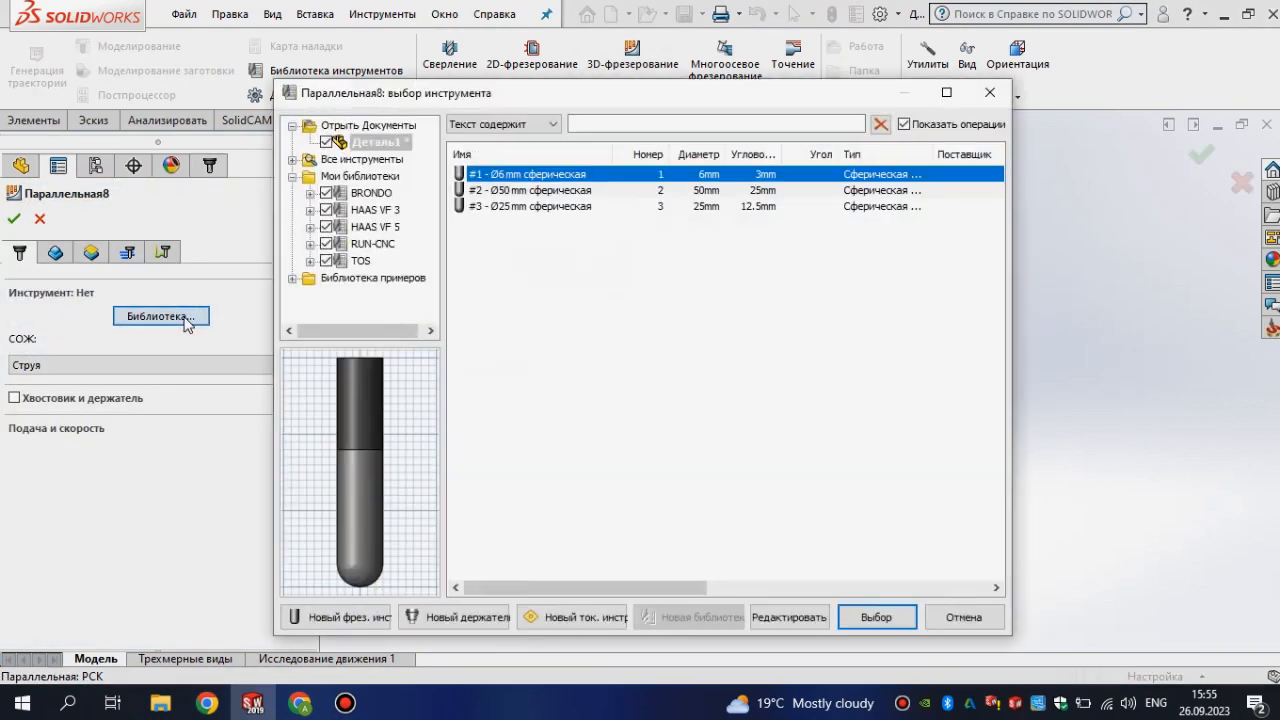
{"action": "left_click", "coordinate": [494, 207]}
{"action": "left_click", "coordinate": [876, 617]}
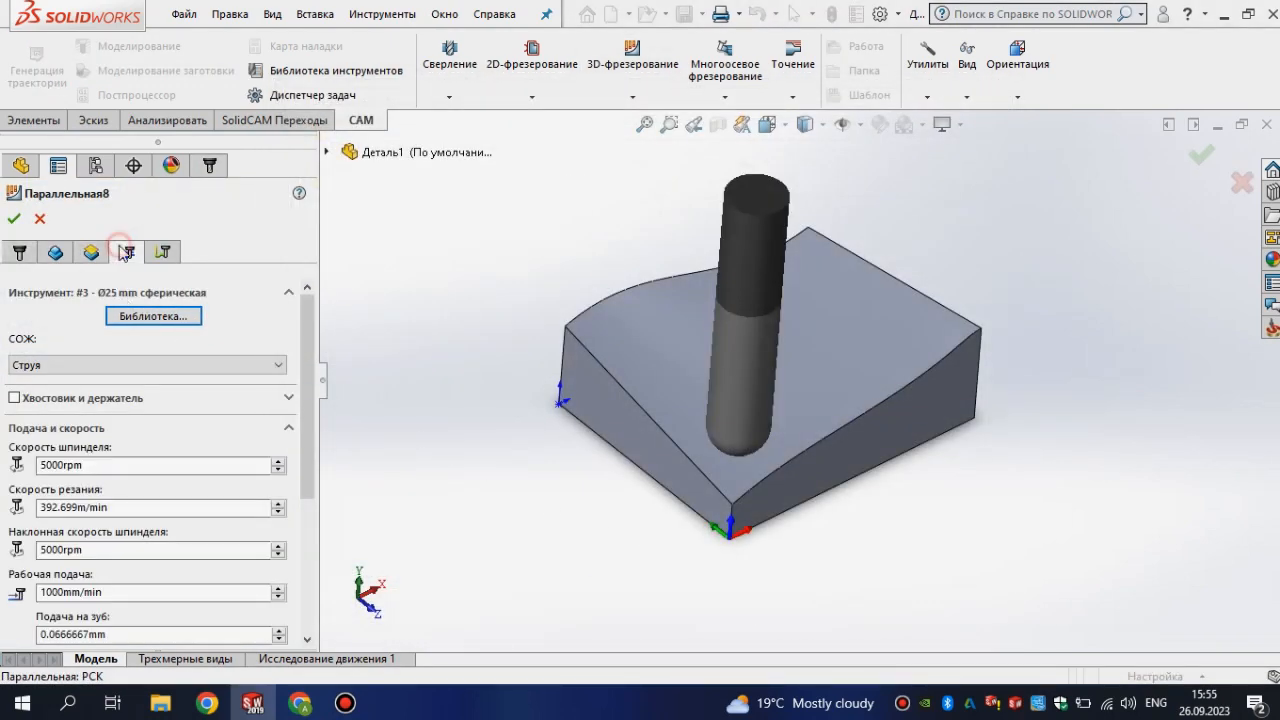
Set the Parallel operation's stepover to 2 mm and generate its toolpath over the curved surface.
{"action": "left_click", "coordinate": [125, 252]}
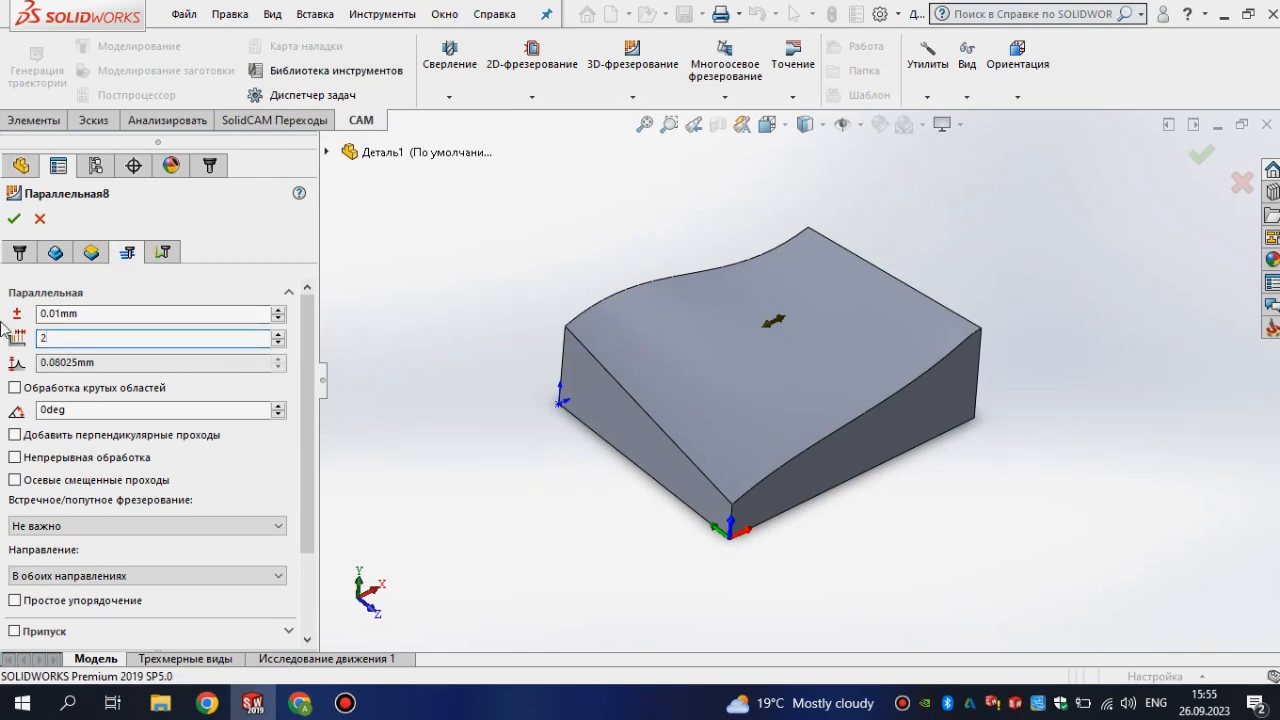
{"action": "left_click", "coordinate": [15, 219]}
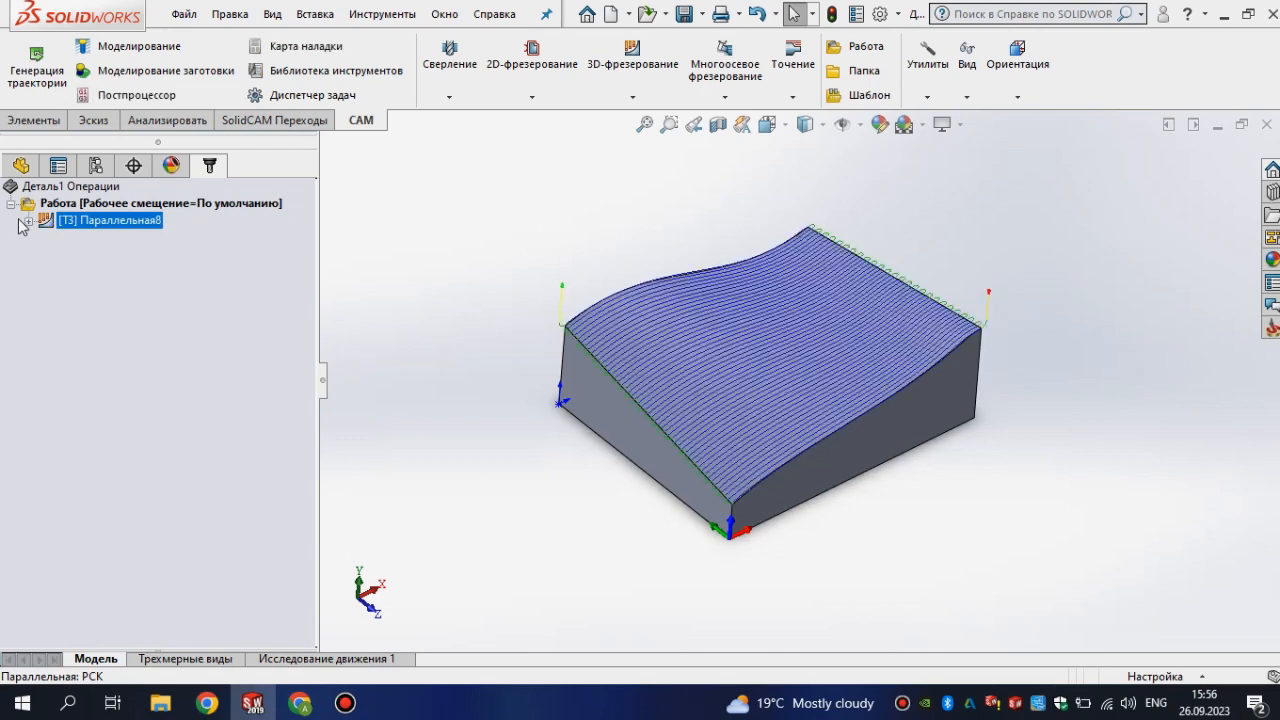
{"action": "scroll", "coordinate": [800, 328], "scroll_direction": "down", "scroll_amount": 2}
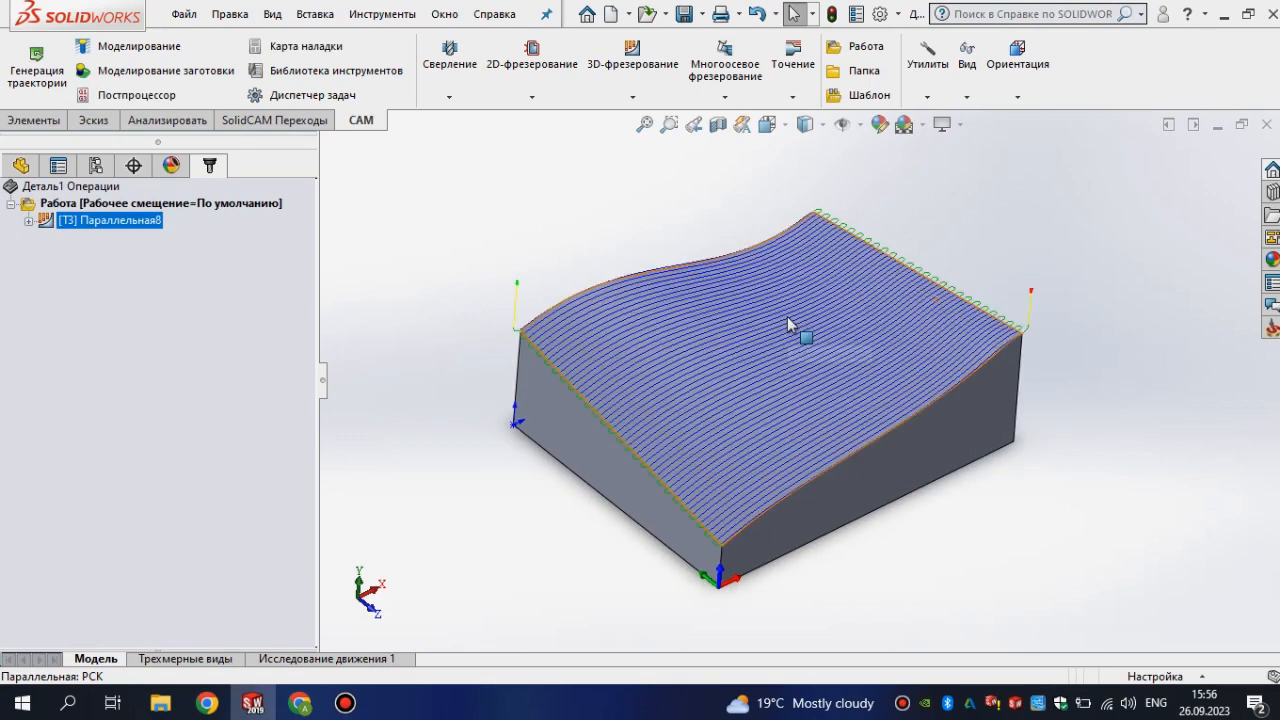
{"action": "left_click", "coordinate": [186, 271]}
{"action": "scroll", "coordinate": [740, 318], "scroll_direction": "up", "scroll_amount": 2}
Create a reference plane offset 100 mm from the block's bottom face, with the offset flipped so the plane lies above the block.
{"action": "left_click", "coordinate": [26, 170]}
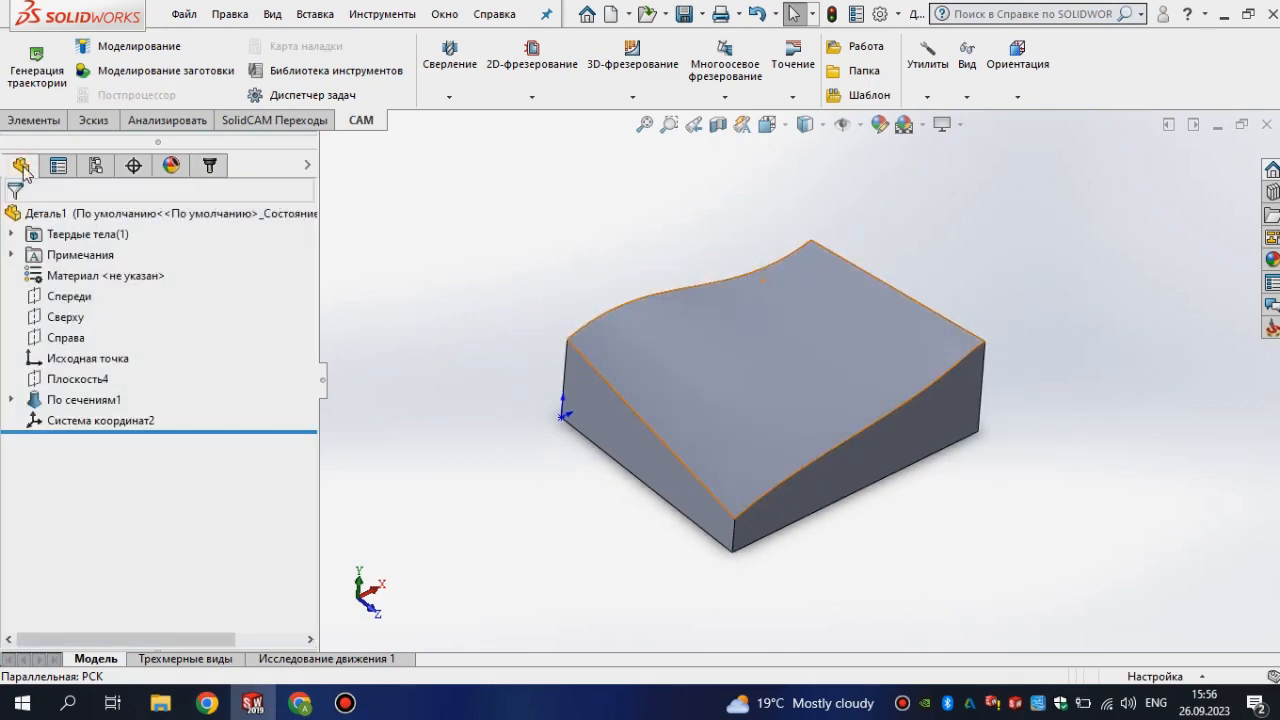
{"action": "left_click", "coordinate": [40, 120]}
{"action": "left_click", "coordinate": [1217, 65]}
{"action": "left_click", "coordinate": [1120, 117]}
{"action": "middle_click_drag", "start_coordinate": [722, 442], "coordinate": [726, 335]}
{"action": "left_click", "coordinate": [736, 447]}
{"action": "scroll", "coordinate": [868, 425], "scroll_direction": "up", "scroll_amount": 4}
{"action": "middle_click_drag", "start_coordinate": [855, 432], "coordinate": [839, 519]}
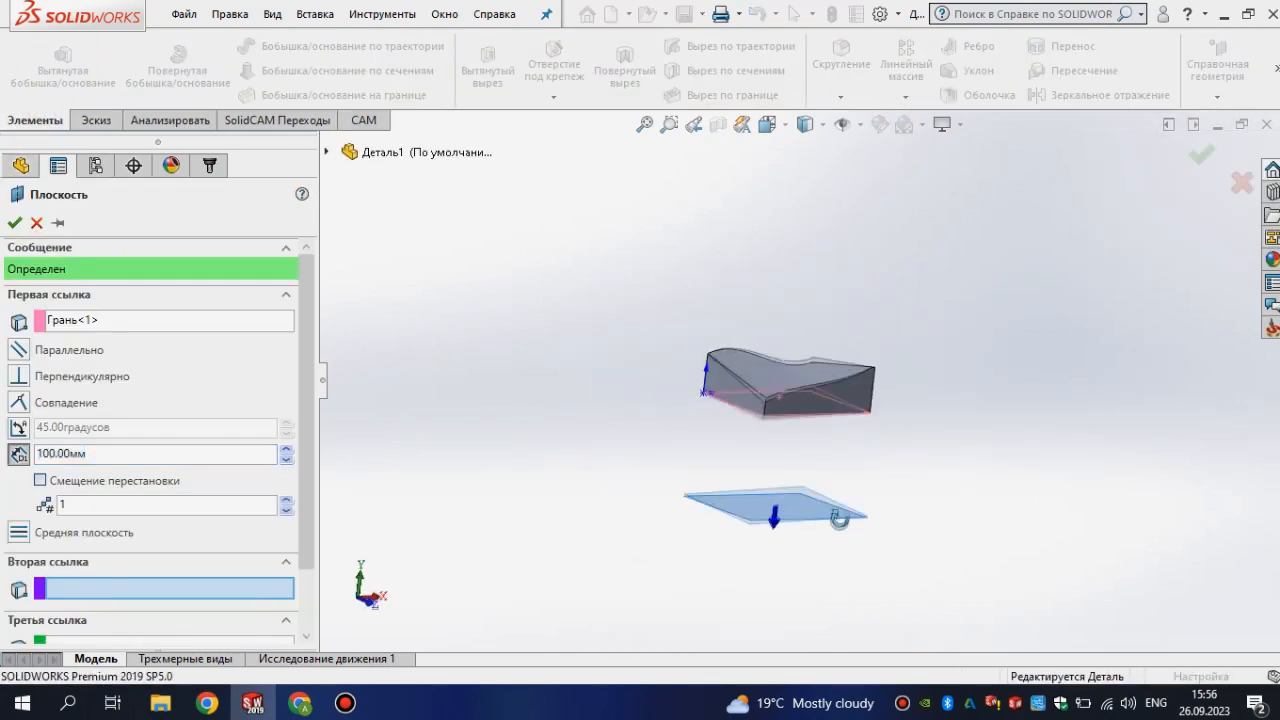
{"action": "left_click", "coordinate": [40, 481]}
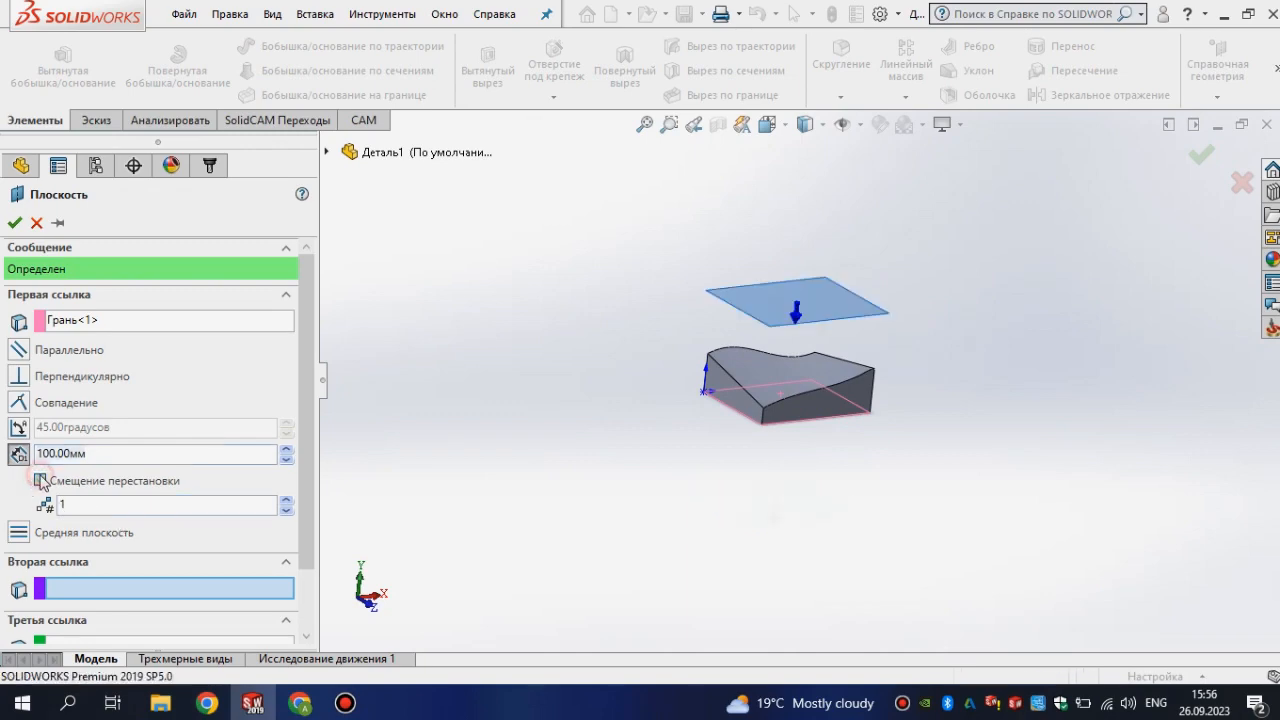
{"action": "left_click", "coordinate": [14, 222]}
Start a sketch on the new plane and add the sketch text "TEXT" near the middle of the block.
{"action": "scroll", "coordinate": [814, 290], "scroll_direction": "down", "scroll_amount": 4}
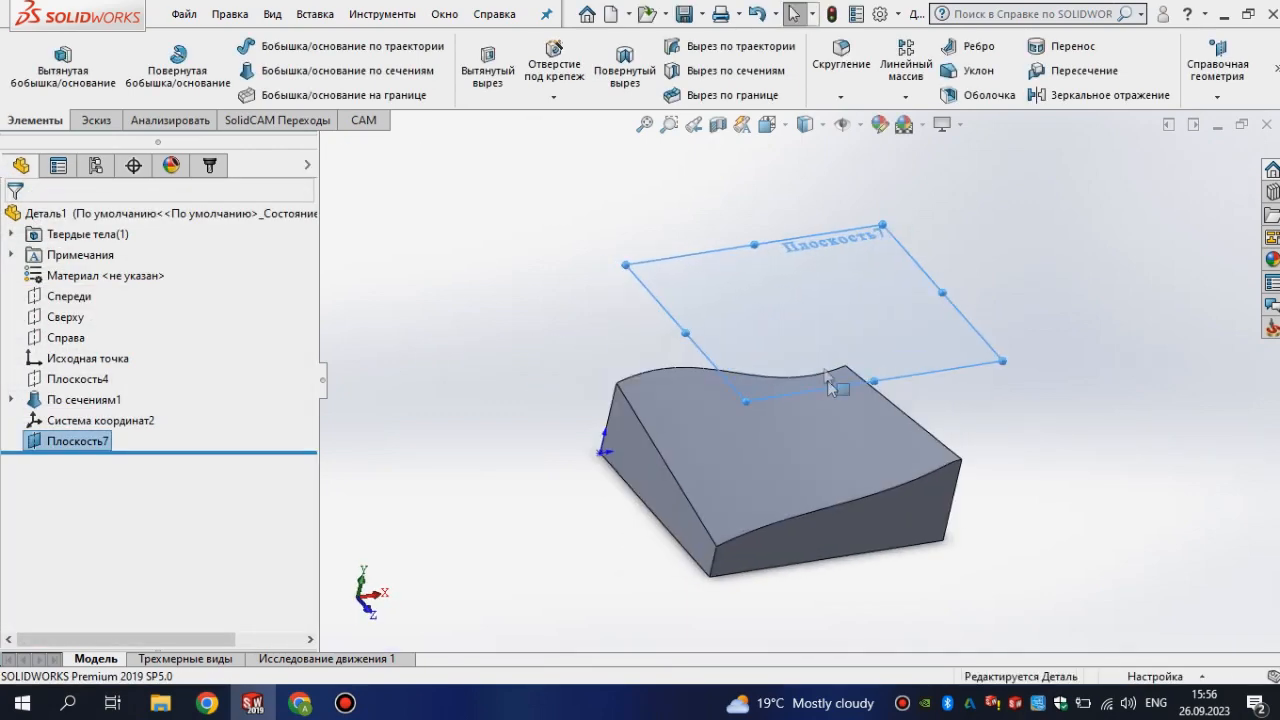
{"action": "left_click", "coordinate": [834, 289]}
{"action": "left_click", "coordinate": [930, 236]}
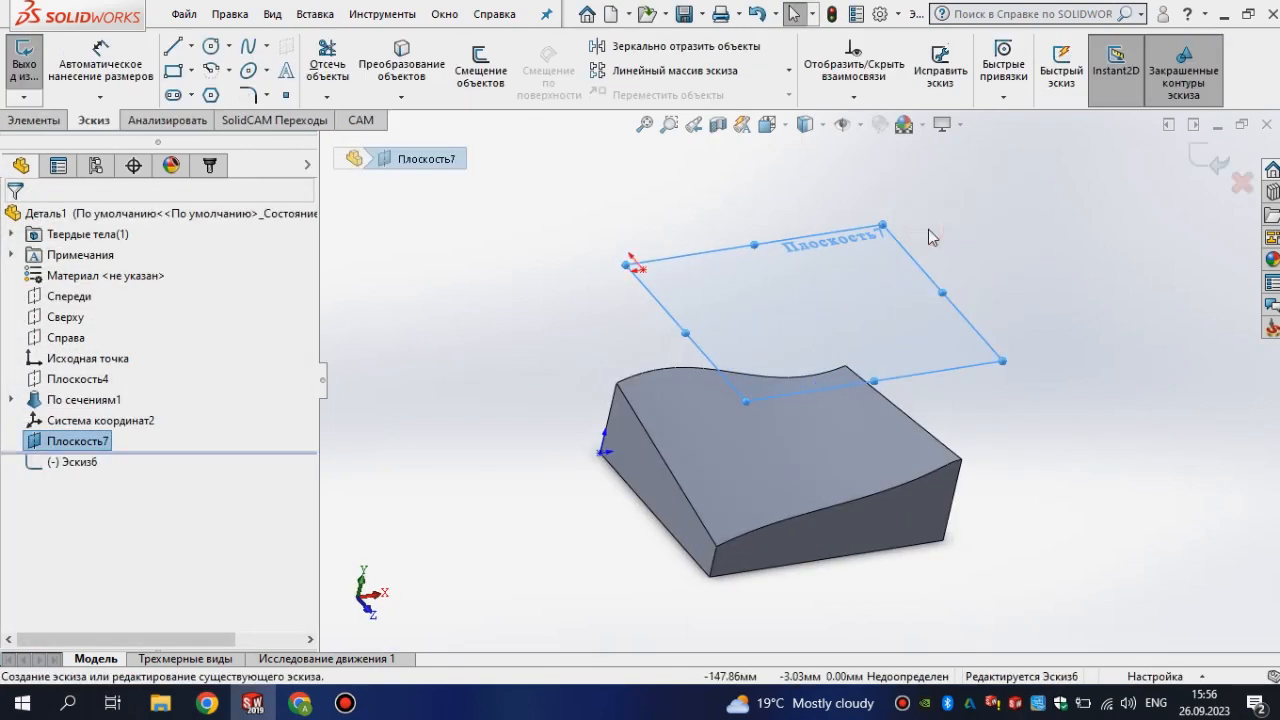
{"action": "left_click", "coordinate": [768, 124]}
{"action": "left_click", "coordinate": [872, 232]}
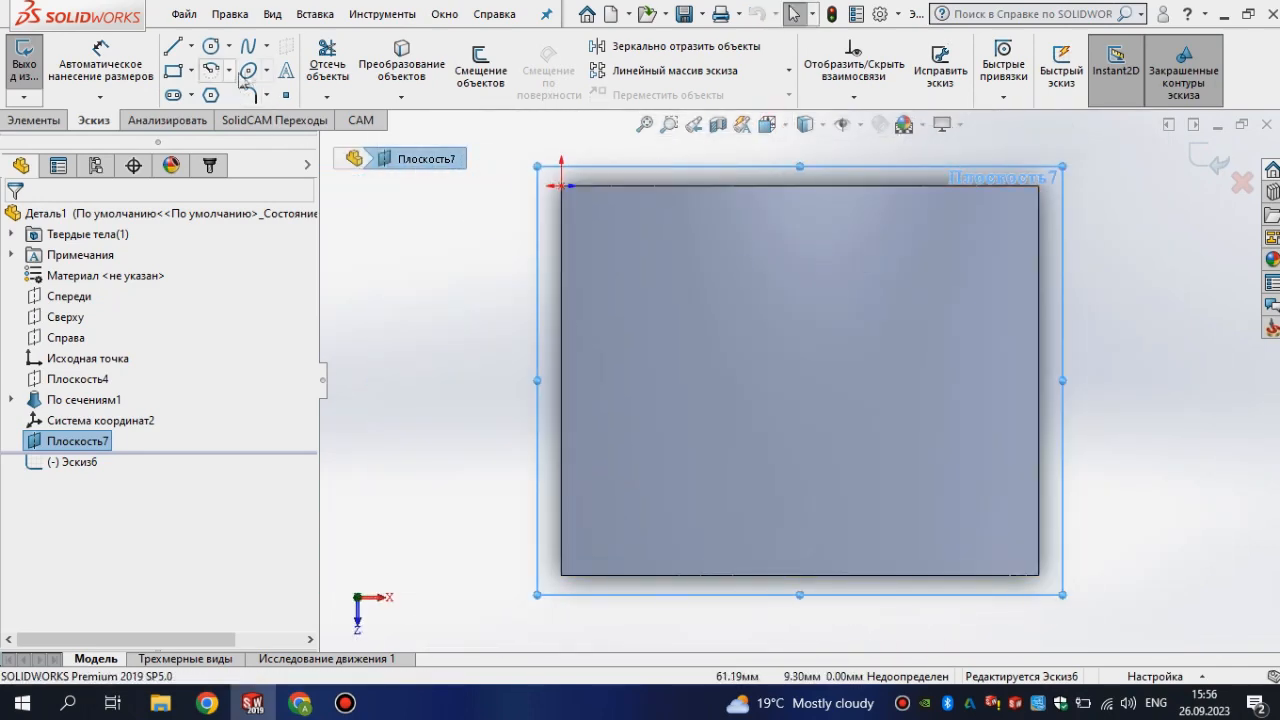
{"action": "left_click", "coordinate": [280, 72]}
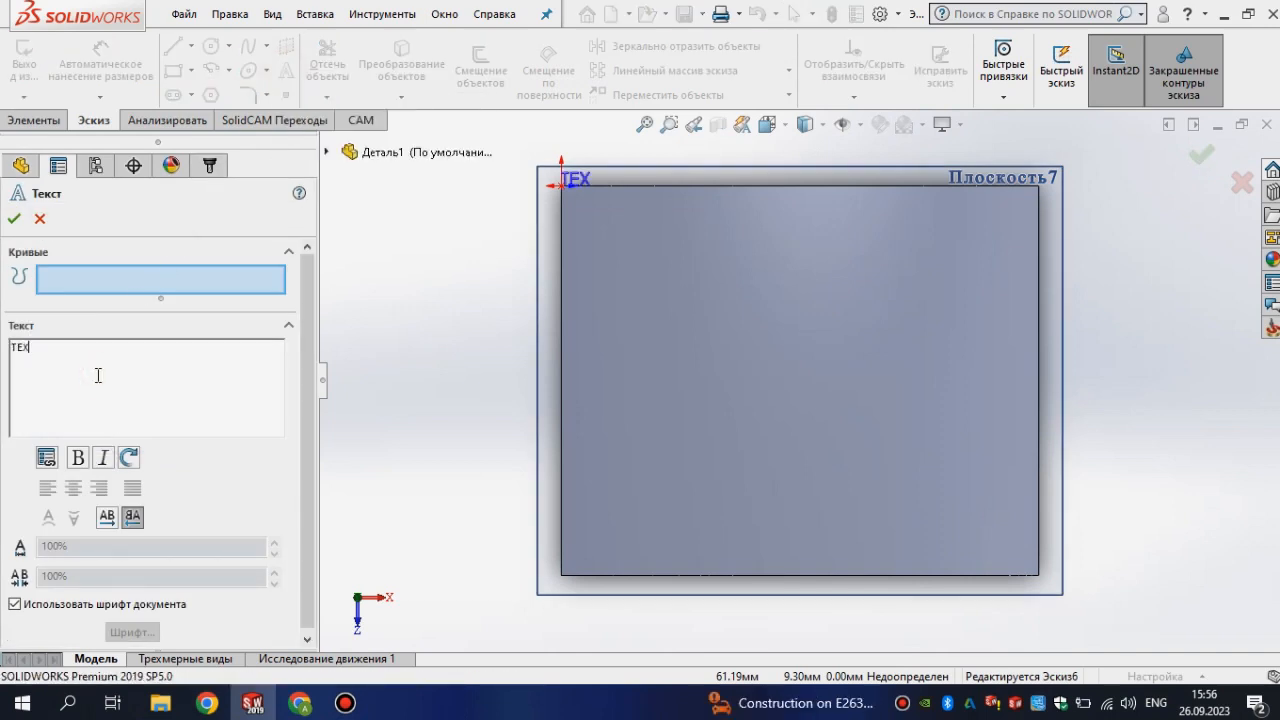
{"action": "left_click", "coordinate": [662, 380]}
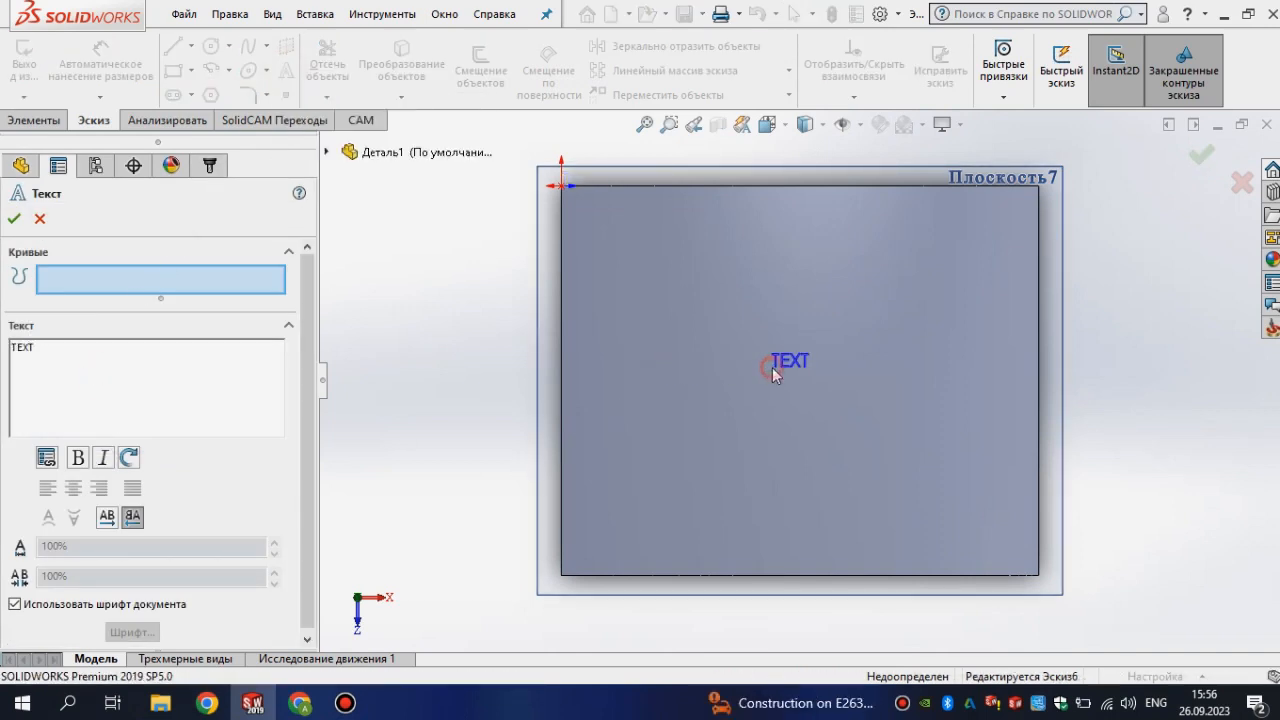
Override the document font with a 30 mm text height, centre the text over the block, and finish the sketch.
{"action": "left_click", "coordinate": [18, 600]}
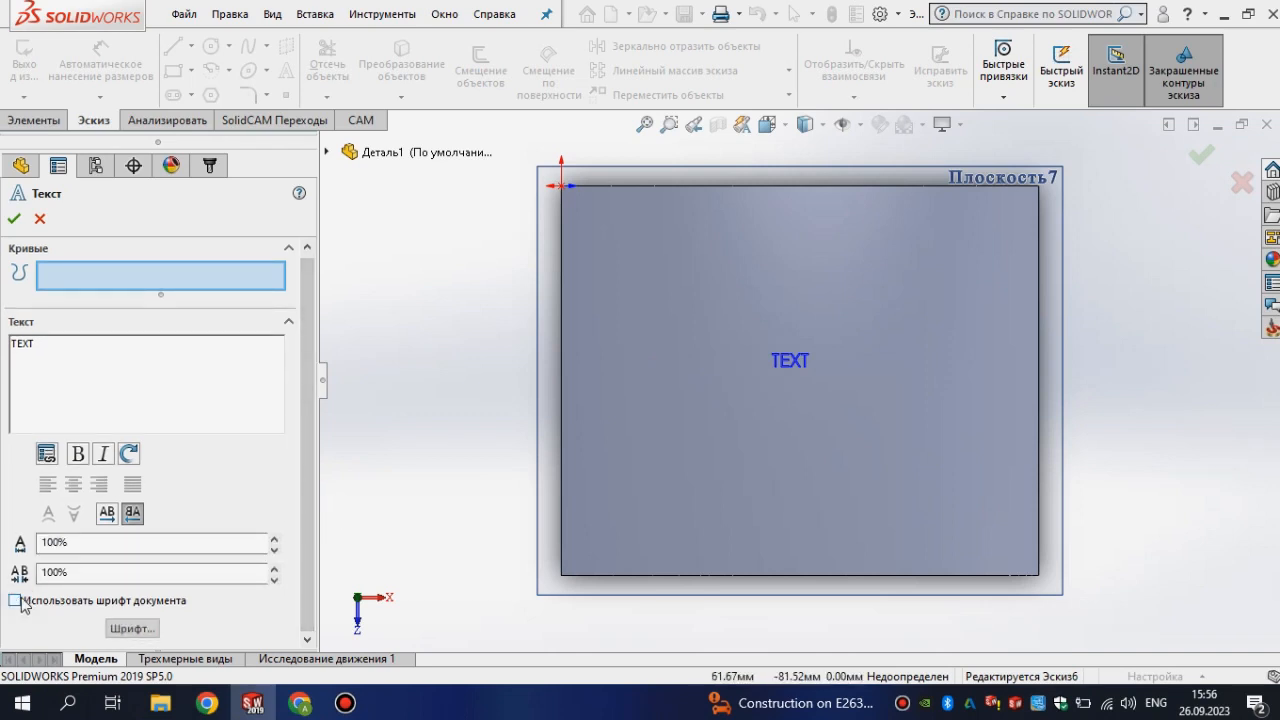
{"action": "left_click", "coordinate": [140, 629]}
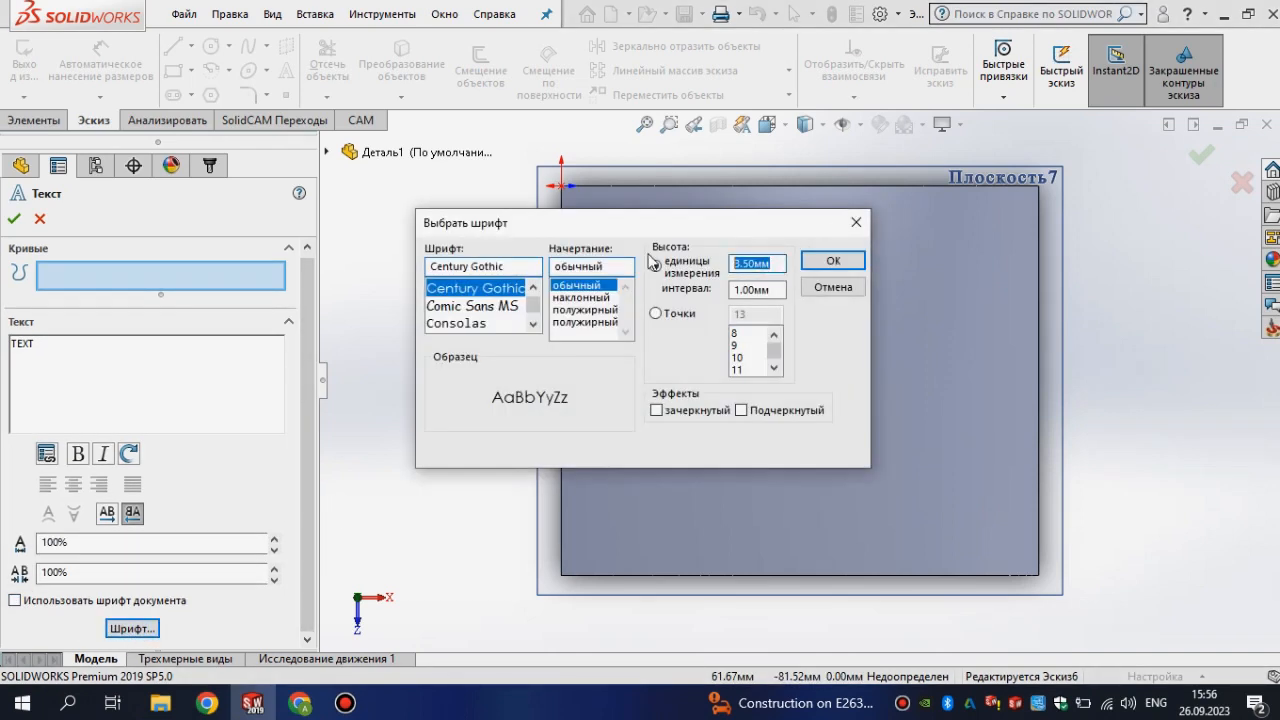
{"action": "type", "text": "30"}
{"action": "left_click", "coordinate": [806, 260]}
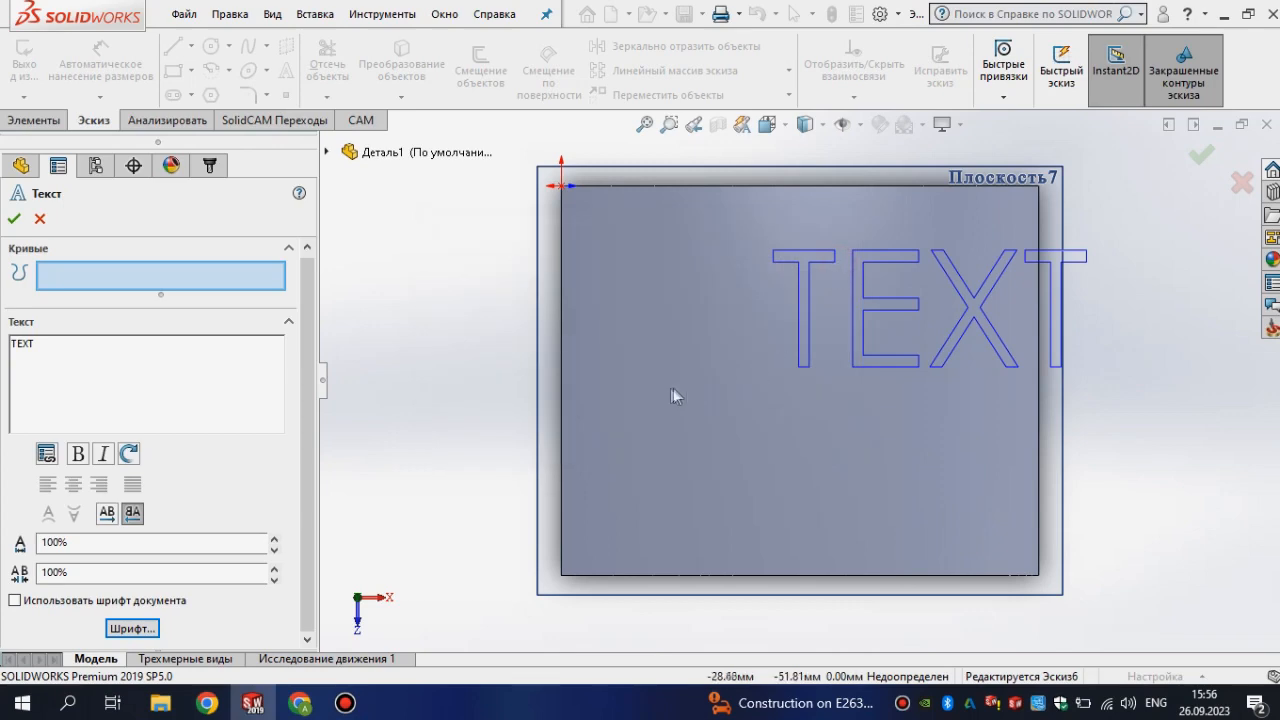
{"action": "left_click", "coordinate": [14, 218]}
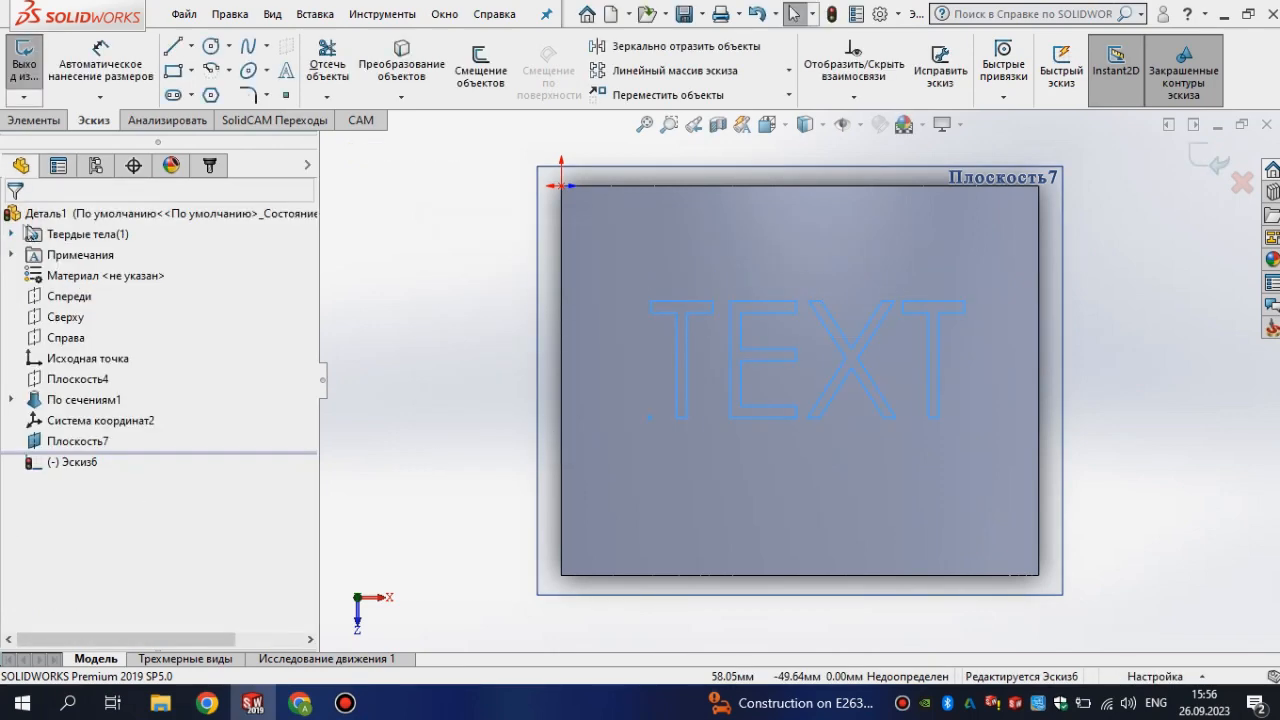
{"action": "left_click", "coordinate": [1214, 162]}
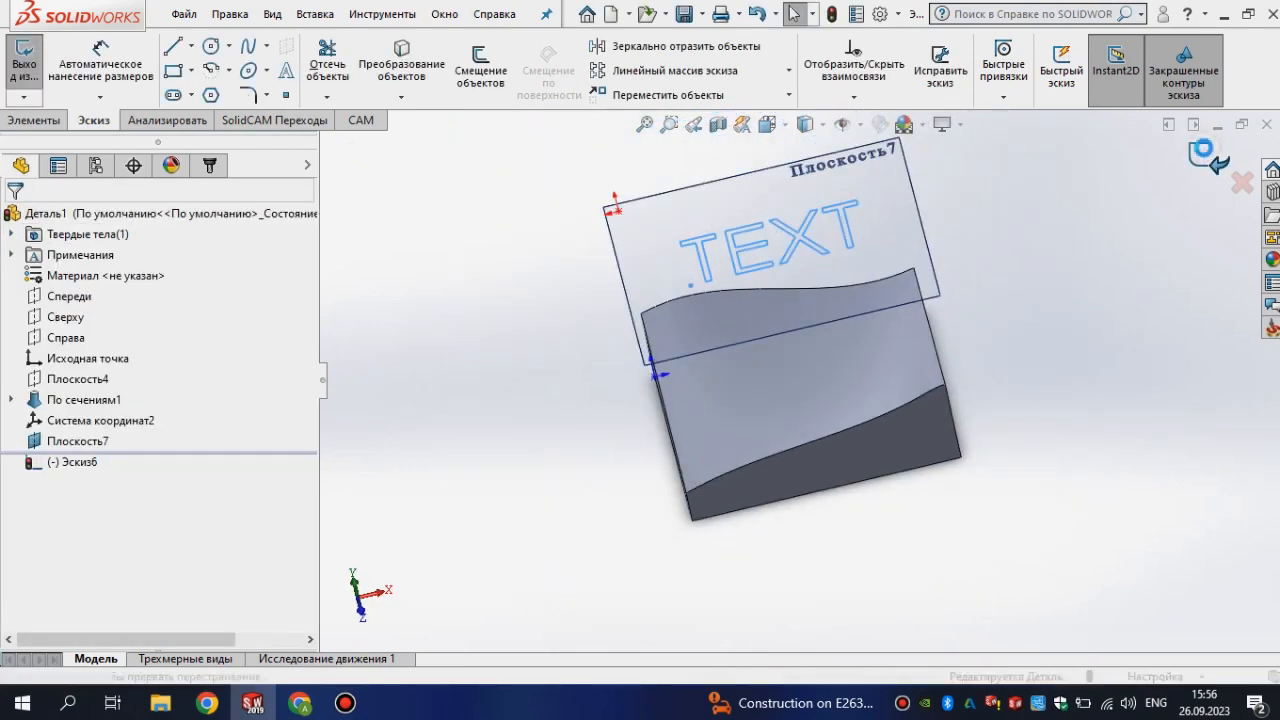
Add a second 3D Parallel operation to the job using the #1 - Ø6 mm ball-nose tool.
{"action": "mouse_move", "coordinate": [930, 284]}
{"action": "middle_mouse_down"}
{"action": "mouse_move", "coordinate": [726, 335]}
{"action": "mouse_move", "coordinate": [917, 534]}
{"action": "mouse_move", "coordinate": [932, 428]}
{"action": "middle_mouse_up"}
{"action": "left_click", "coordinate": [209, 166]}
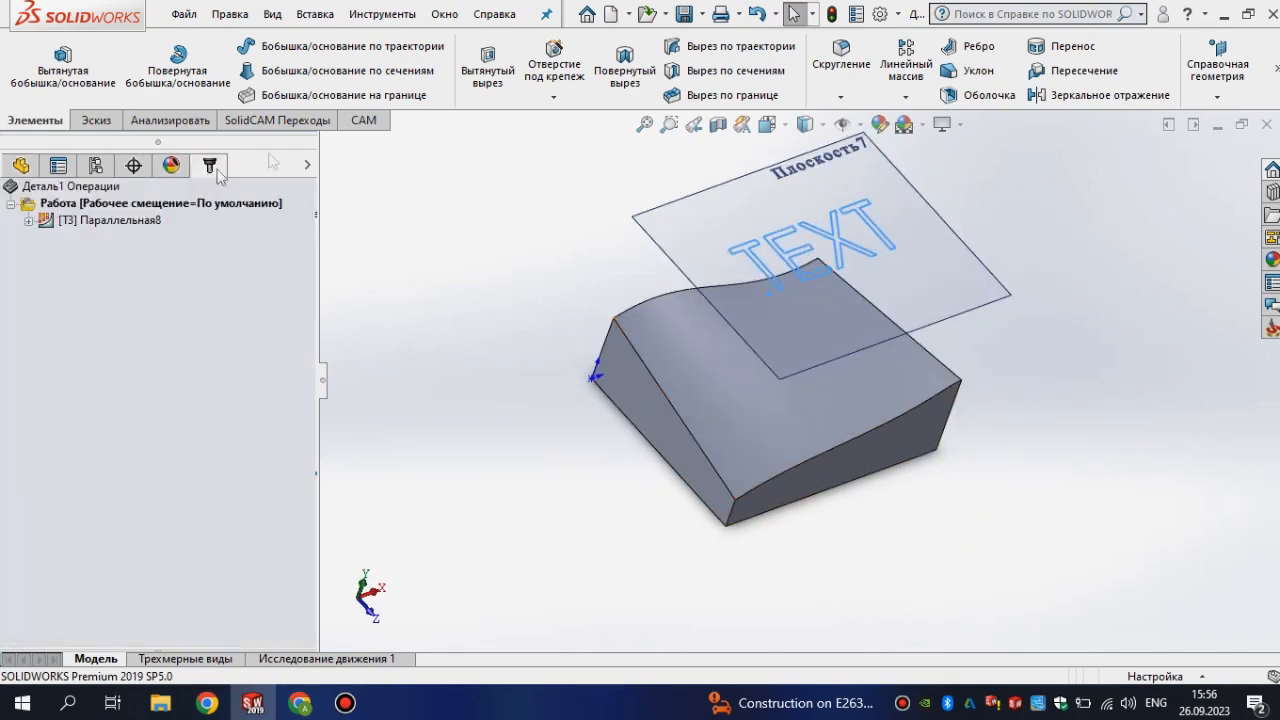
{"action": "left_click", "coordinate": [363, 121]}
{"action": "left_click", "coordinate": [629, 68]}
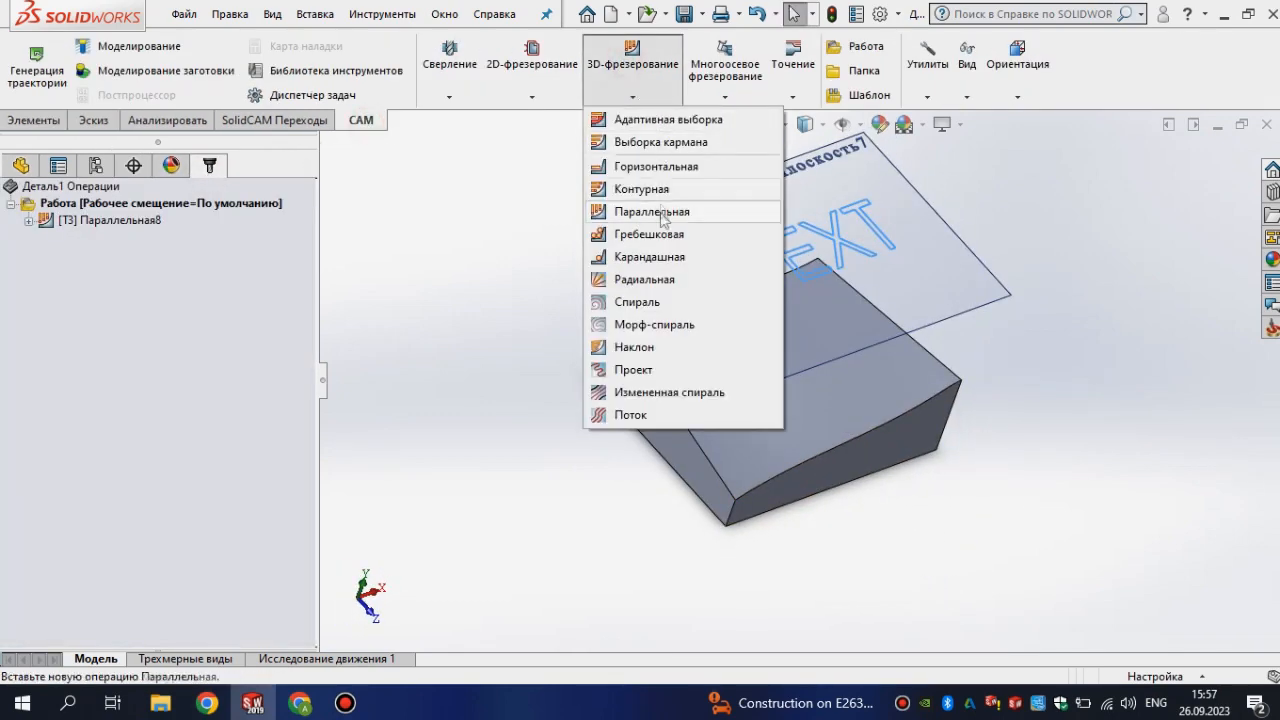
{"action": "left_click", "coordinate": [680, 213]}
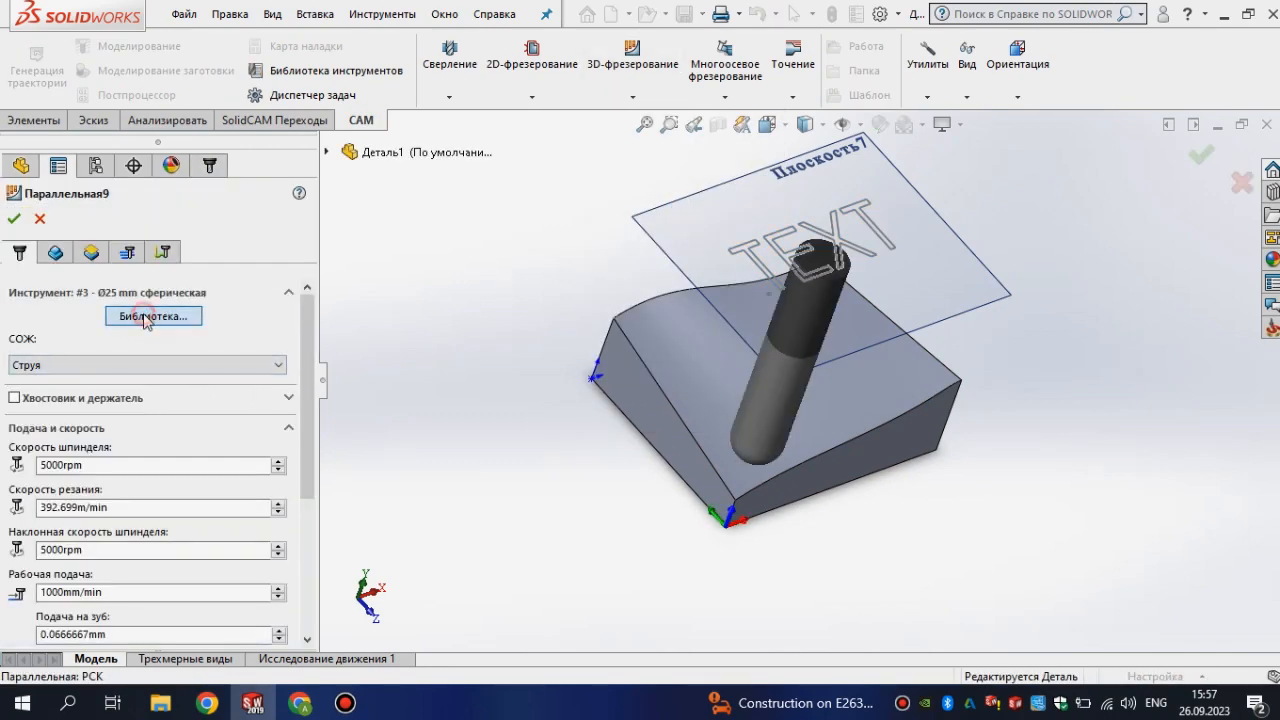
{"action": "left_click", "coordinate": [145, 316]}
{"action": "left_click", "coordinate": [520, 175]}
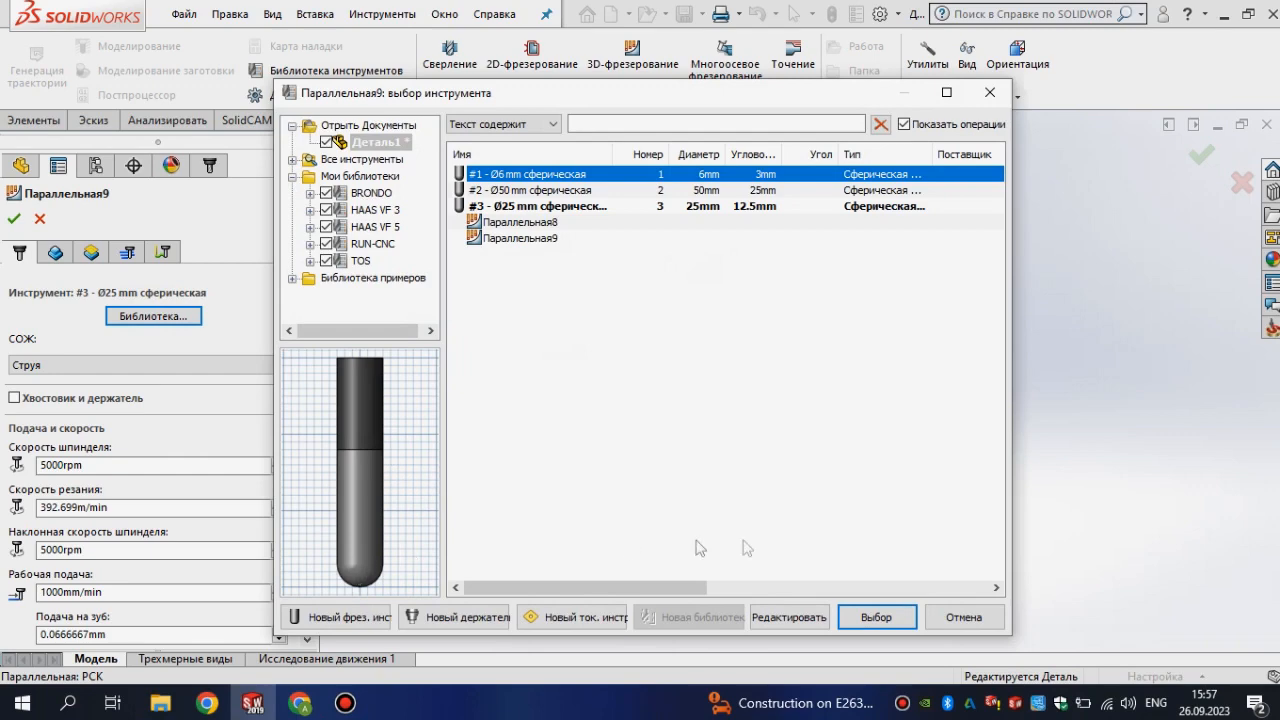
{"action": "left_click", "coordinate": [890, 620]}
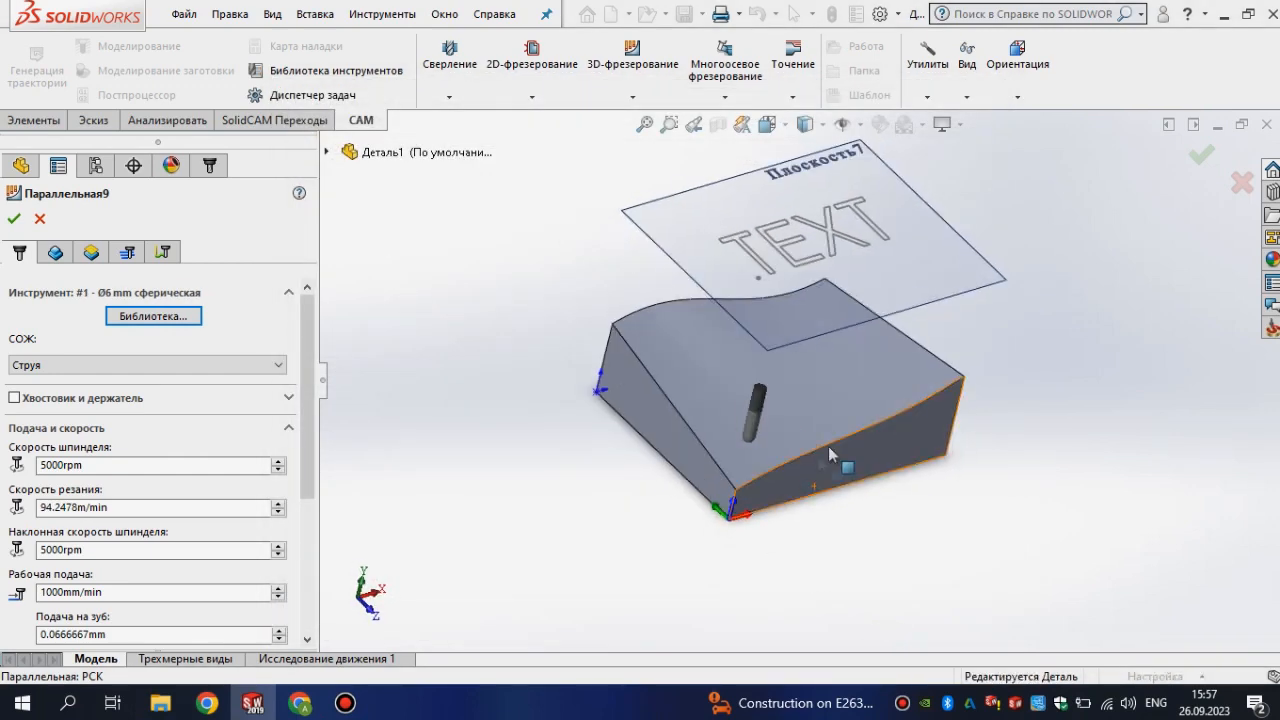
Set the machining boundary to Выбор (Selection) and choose the TEXT sketch as the boundary.
{"action": "left_click", "coordinate": [55, 252]}
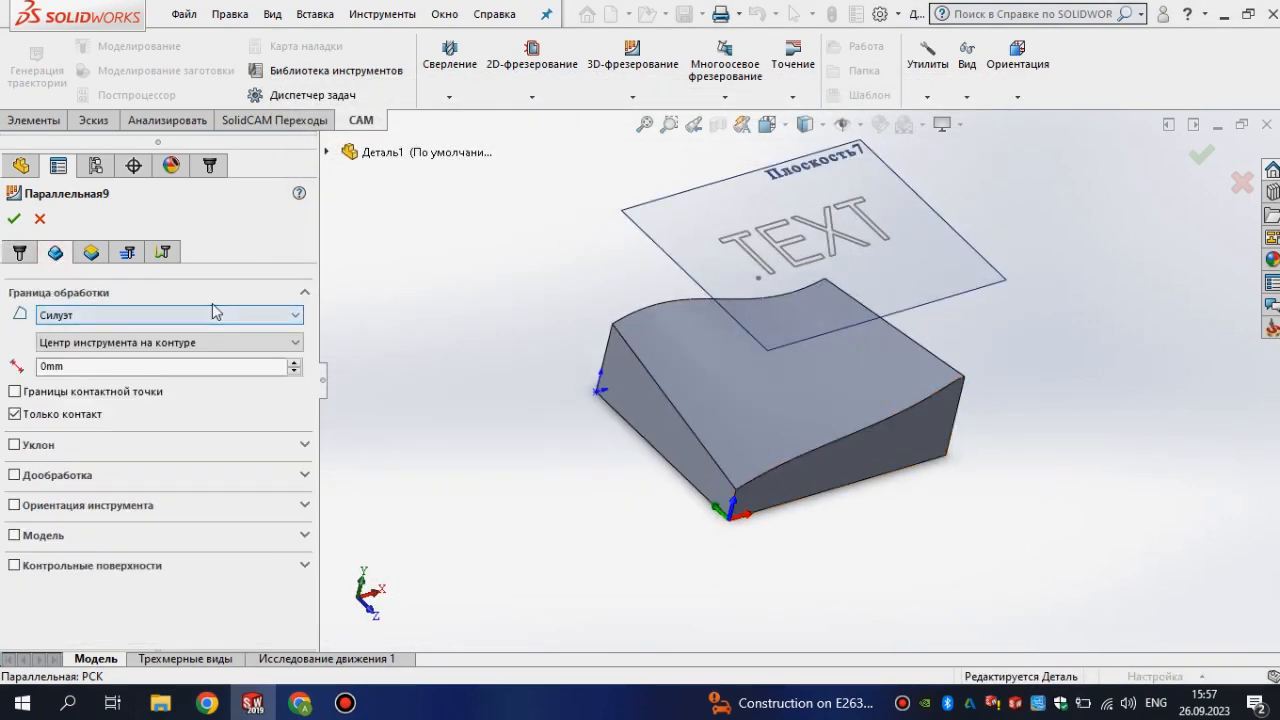
{"action": "left_click", "coordinate": [210, 315]}
{"action": "left_click", "coordinate": [142, 333]}
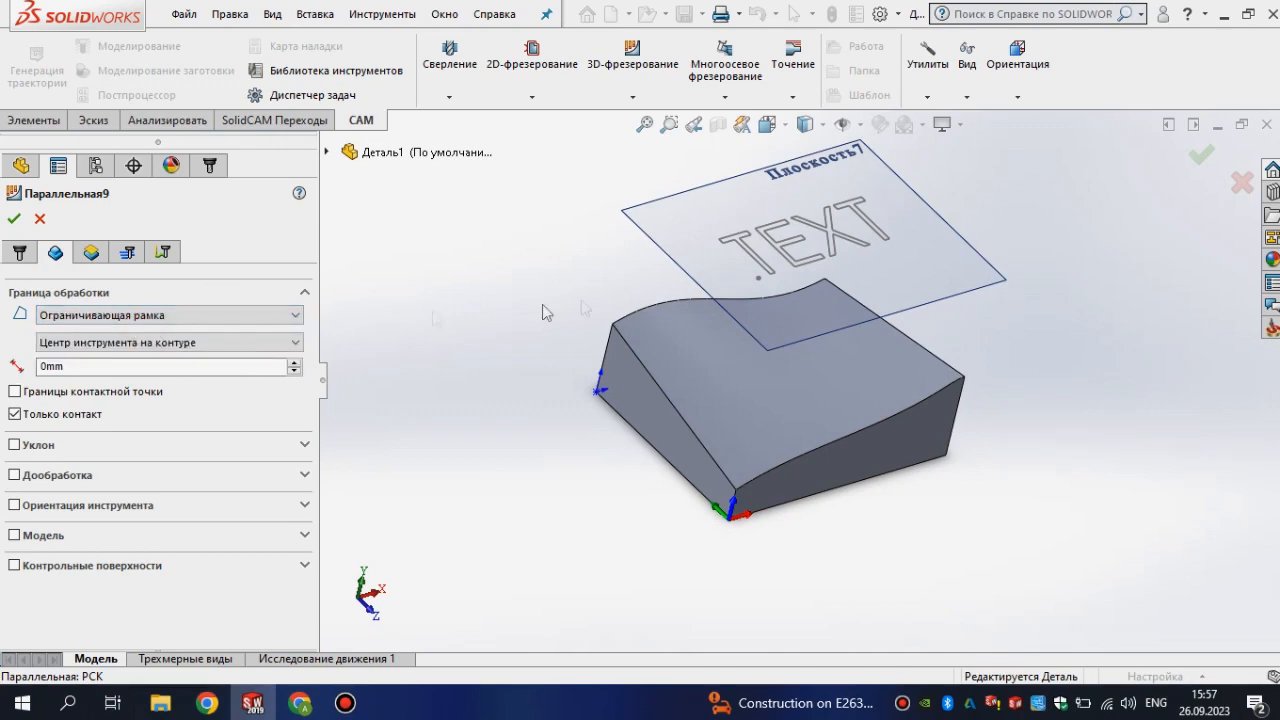
{"action": "left_click", "coordinate": [757, 266]}
{"action": "scroll", "coordinate": [818, 428], "scroll_direction": "down", "scroll_amount": 5}
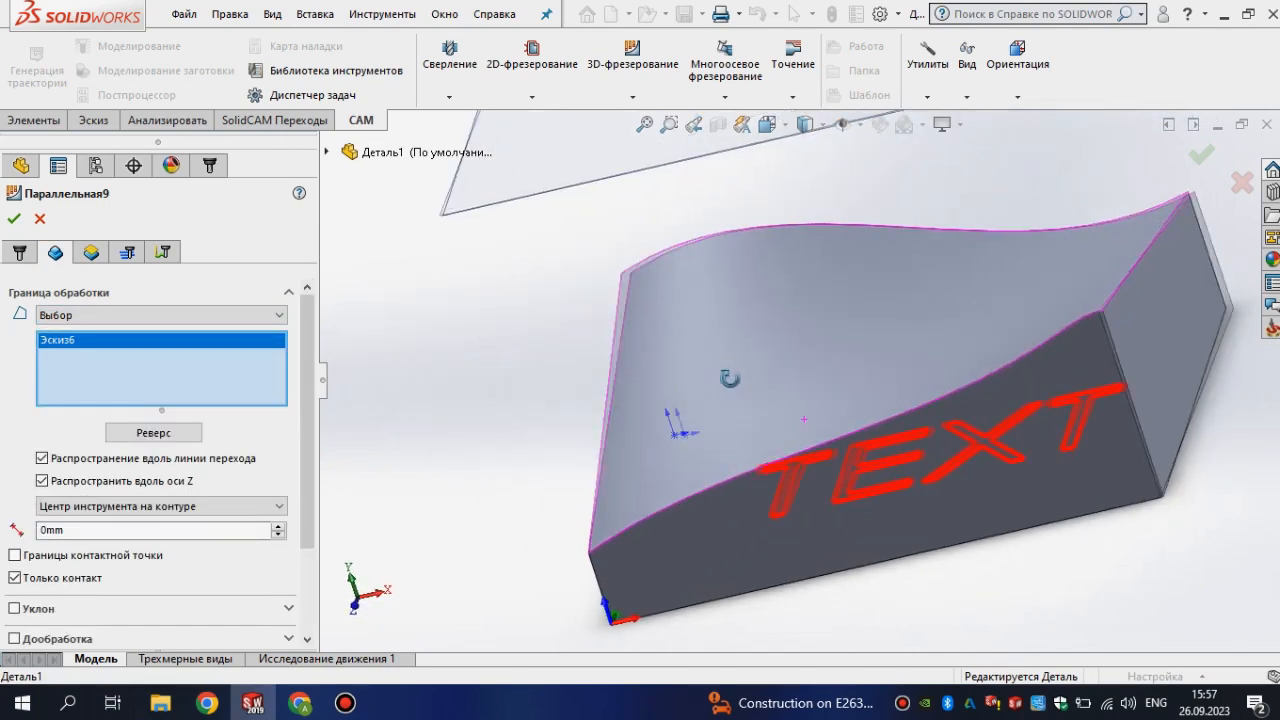
{"action": "scroll", "coordinate": [818, 428], "scroll_direction": "up", "scroll_amount": 5}
Set the second Parallel operation's stepover to 0.5 mm, generate its toolpath, and inspect the passes inside the letters.
{"action": "left_click", "coordinate": [127, 253]}
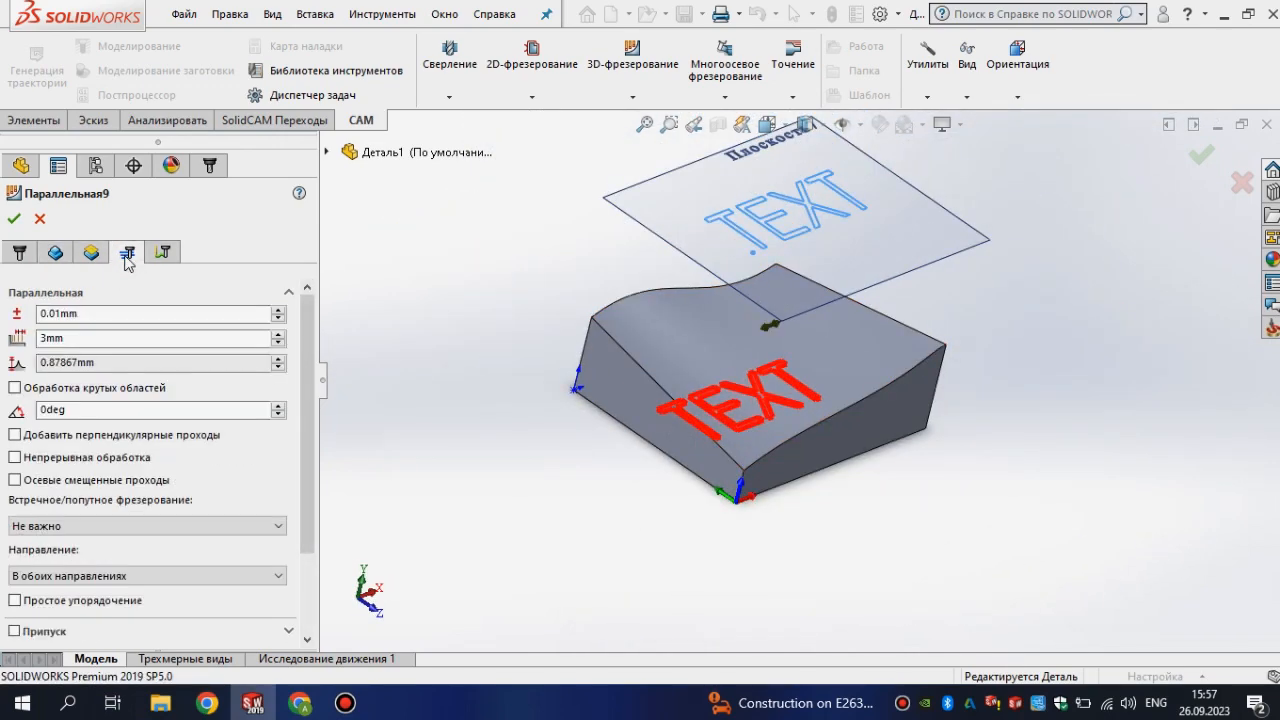
{"action": "type", "text": "0.5"}
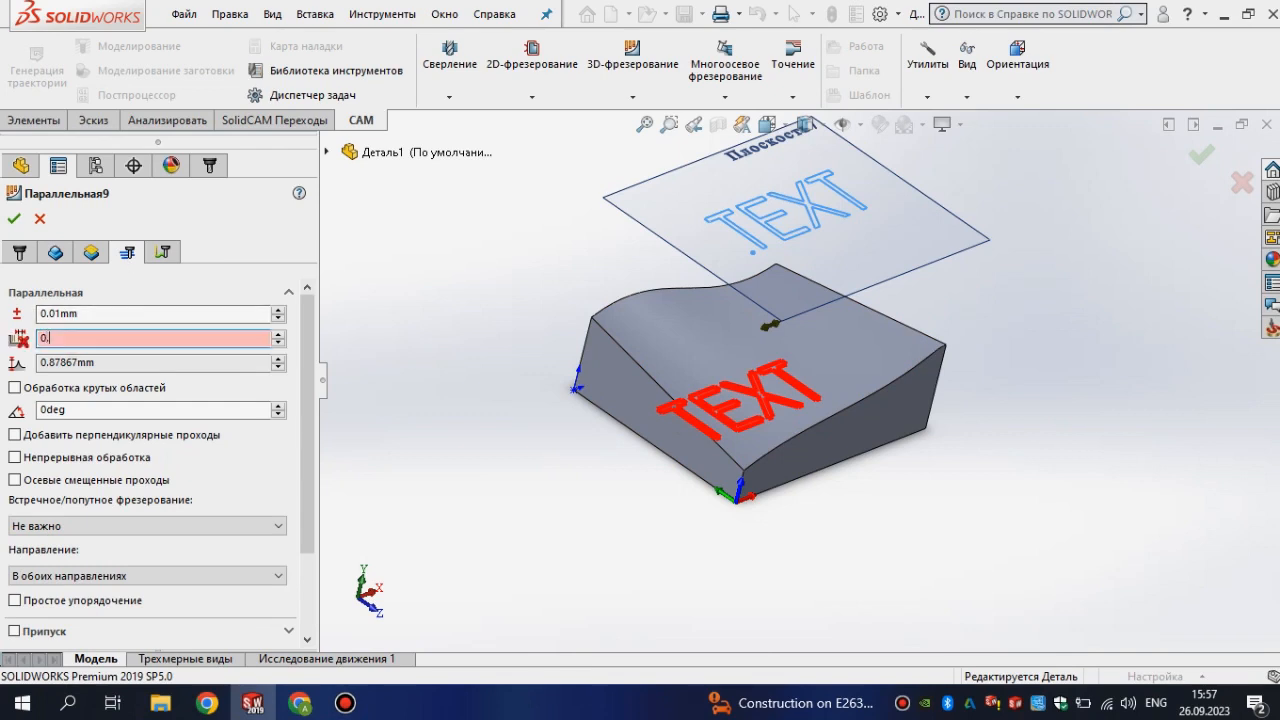
{"action": "left_click", "coordinate": [14, 219]}
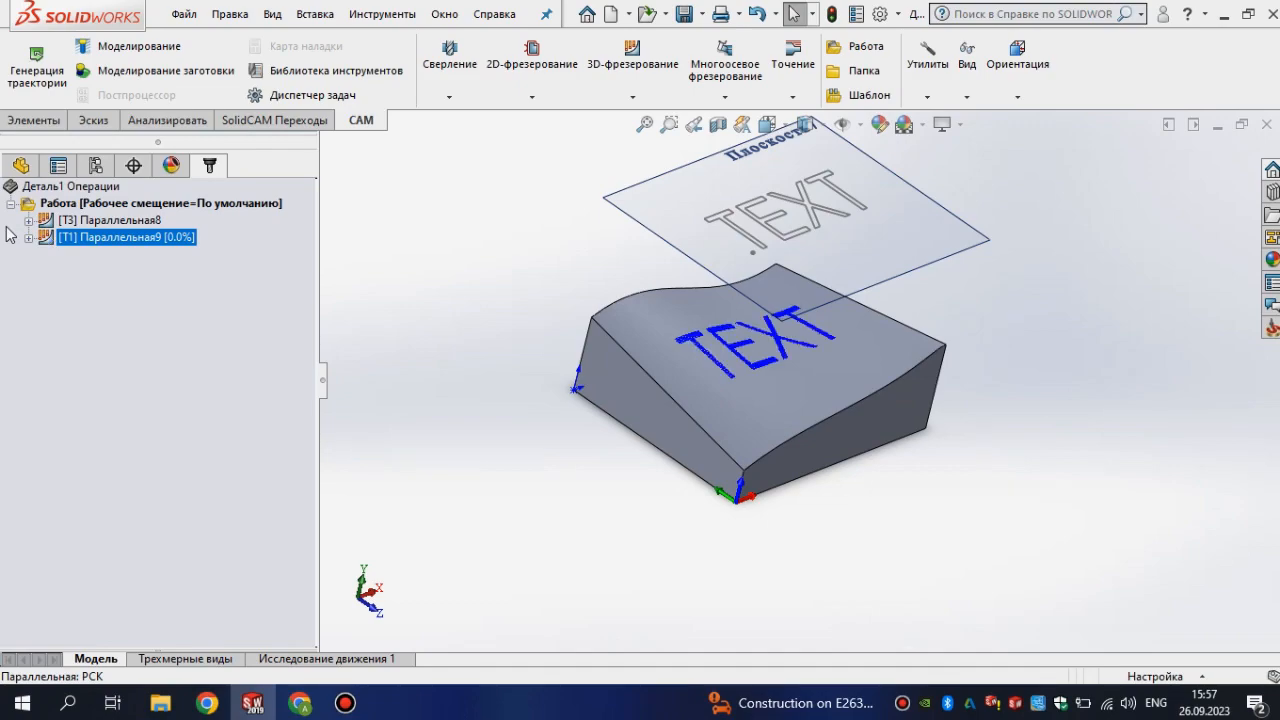
{"action": "scroll", "coordinate": [761, 366], "scroll_direction": "down", "scroll_amount": 6}
{"action": "scroll", "coordinate": [760, 370], "scroll_direction": "up", "scroll_amount": 3}
{"action": "scroll", "coordinate": [930, 382], "scroll_direction": "down", "scroll_amount": 7}
{"action": "scroll", "coordinate": [729, 362], "scroll_direction": "up", "scroll_amount": 6}
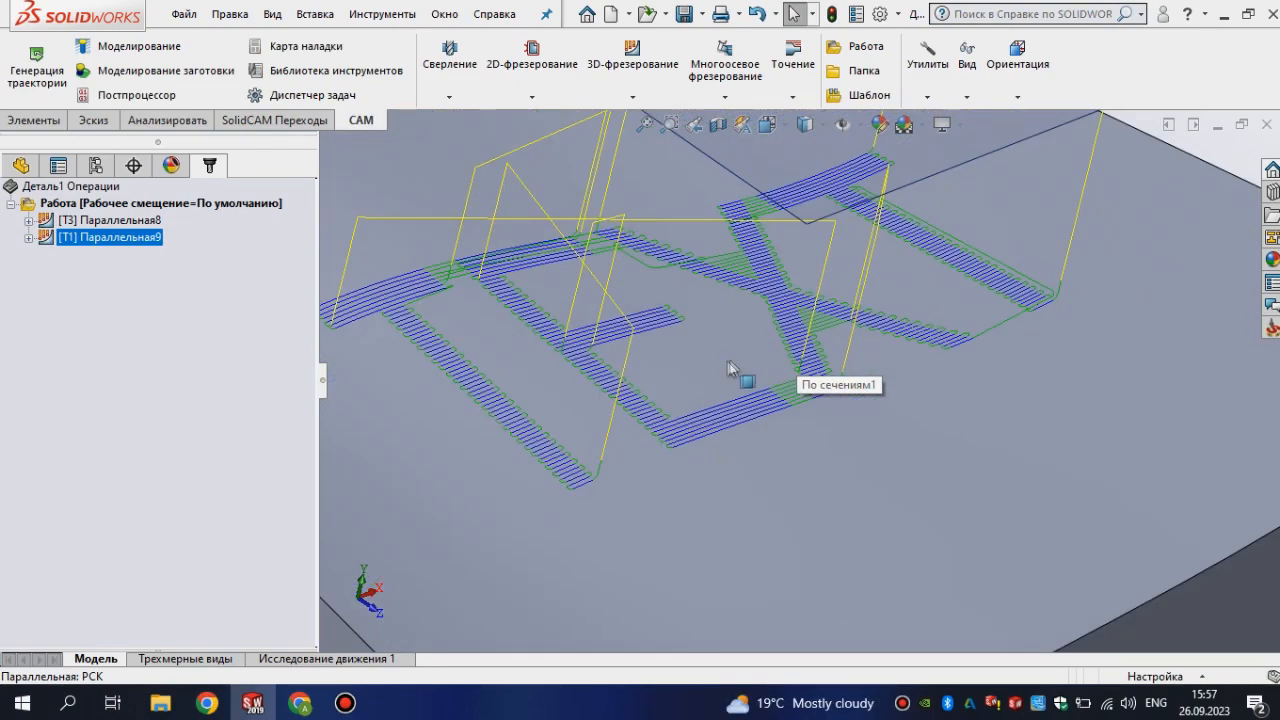
{"action": "scroll", "coordinate": [820, 220], "scroll_direction": "down", "scroll_amount": 4}
{"action": "scroll", "coordinate": [966, 309], "scroll_direction": "up", "scroll_amount": 6}
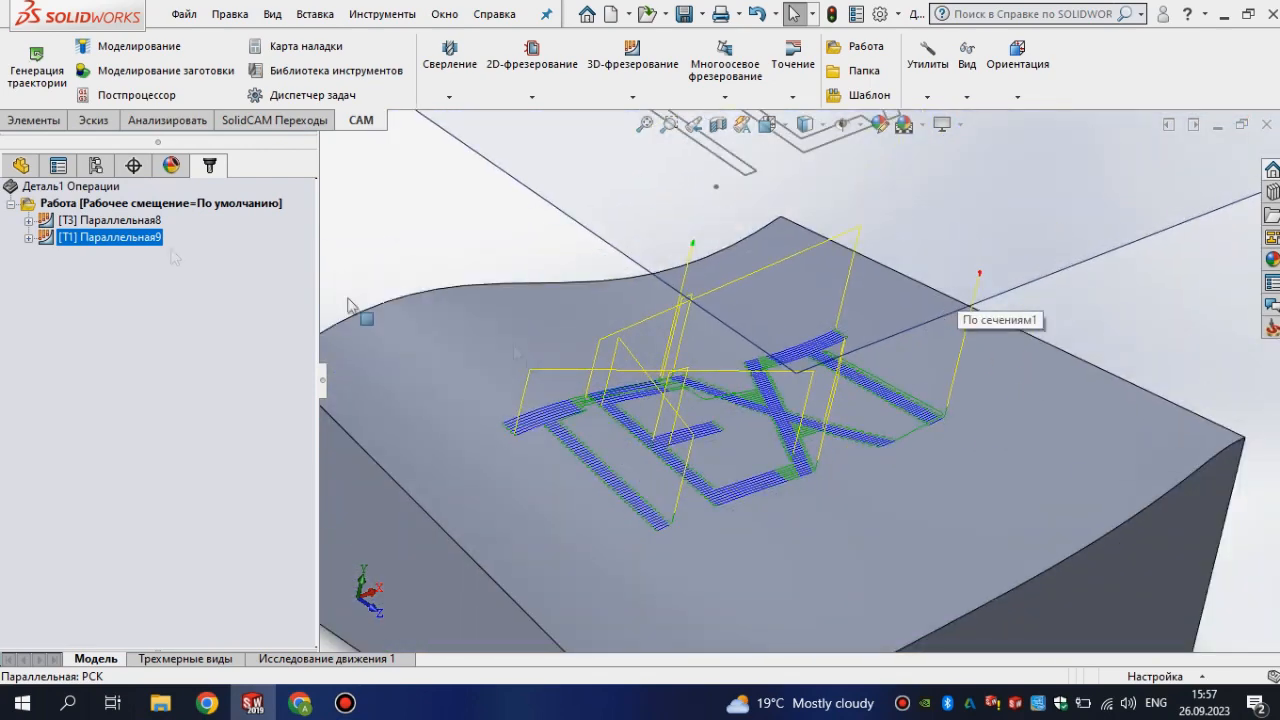
Set the pass direction of the Параллельная9 text operation to 45 deg, regenerate its toolpath, and inspect the passes in the letters.
{"action": "right_click", "coordinate": [105, 245]}
{"action": "left_click", "coordinate": [150, 121]}
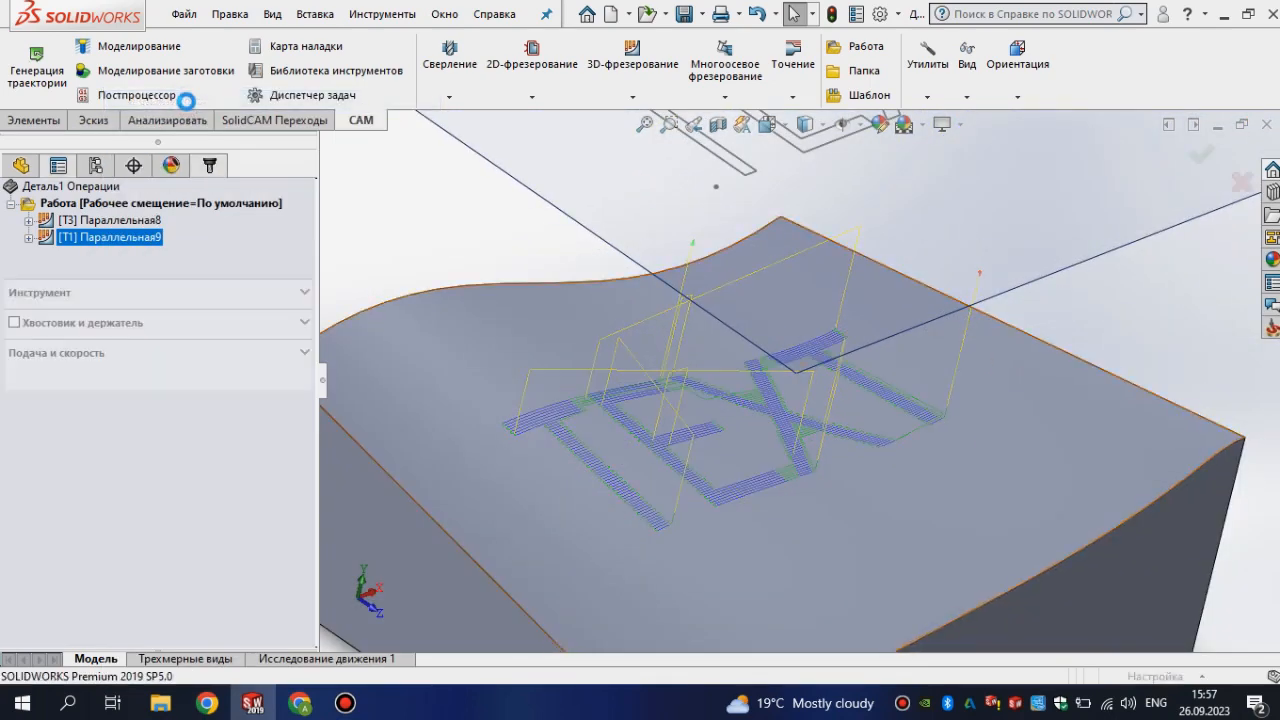
{"action": "left_click", "coordinate": [127, 252]}
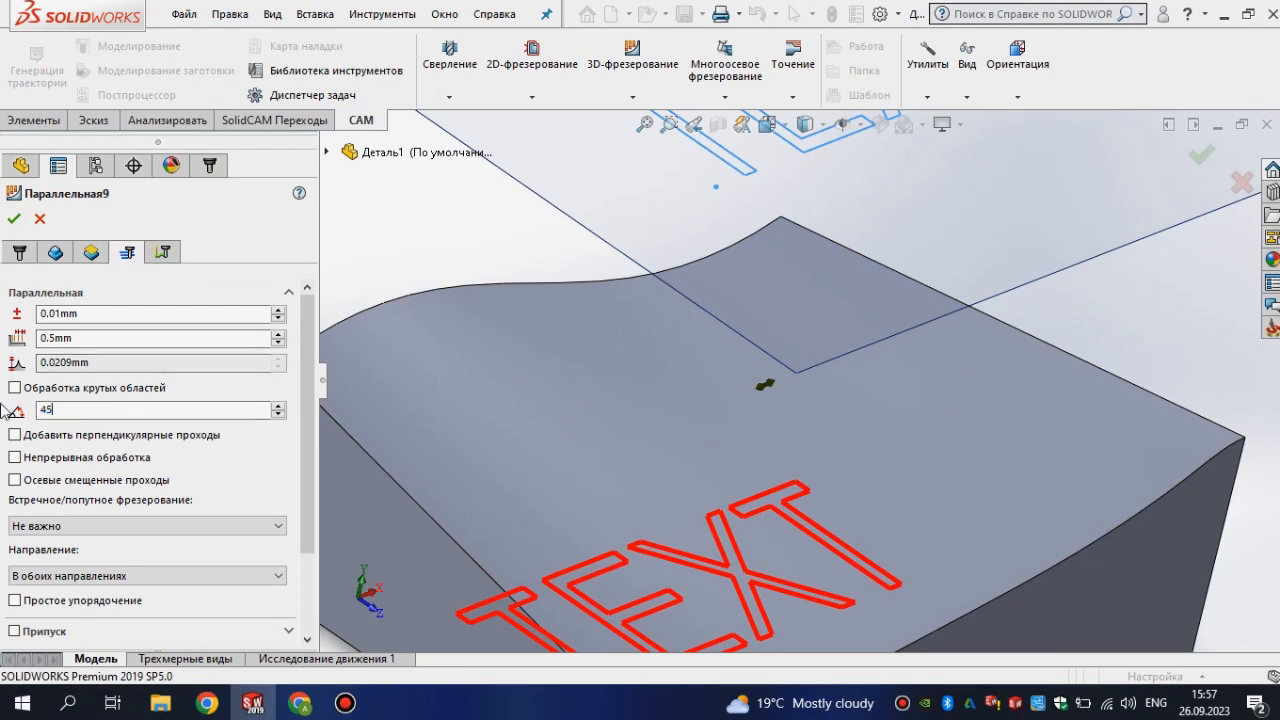
{"action": "left_click", "coordinate": [15, 218]}
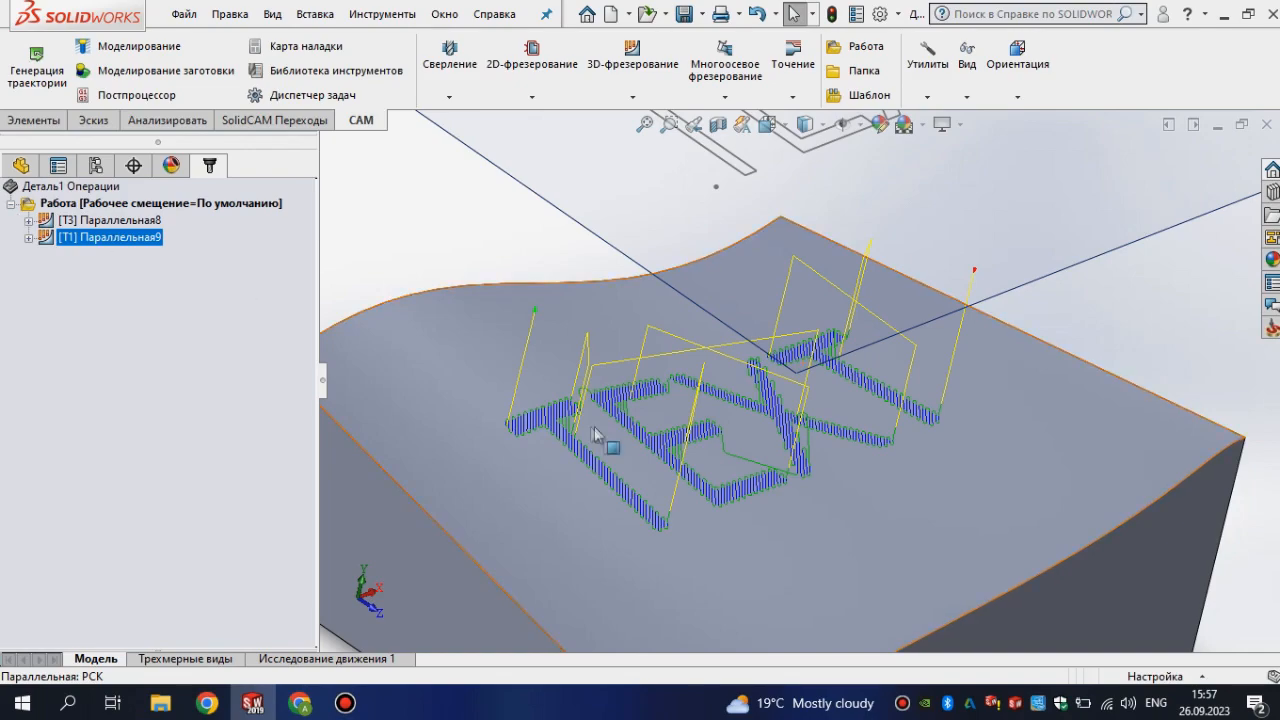
{"action": "scroll", "coordinate": [614, 403], "scroll_direction": "down", "scroll_amount": 5}
{"action": "scroll", "coordinate": [614, 403], "scroll_direction": "up", "scroll_amount": 4}
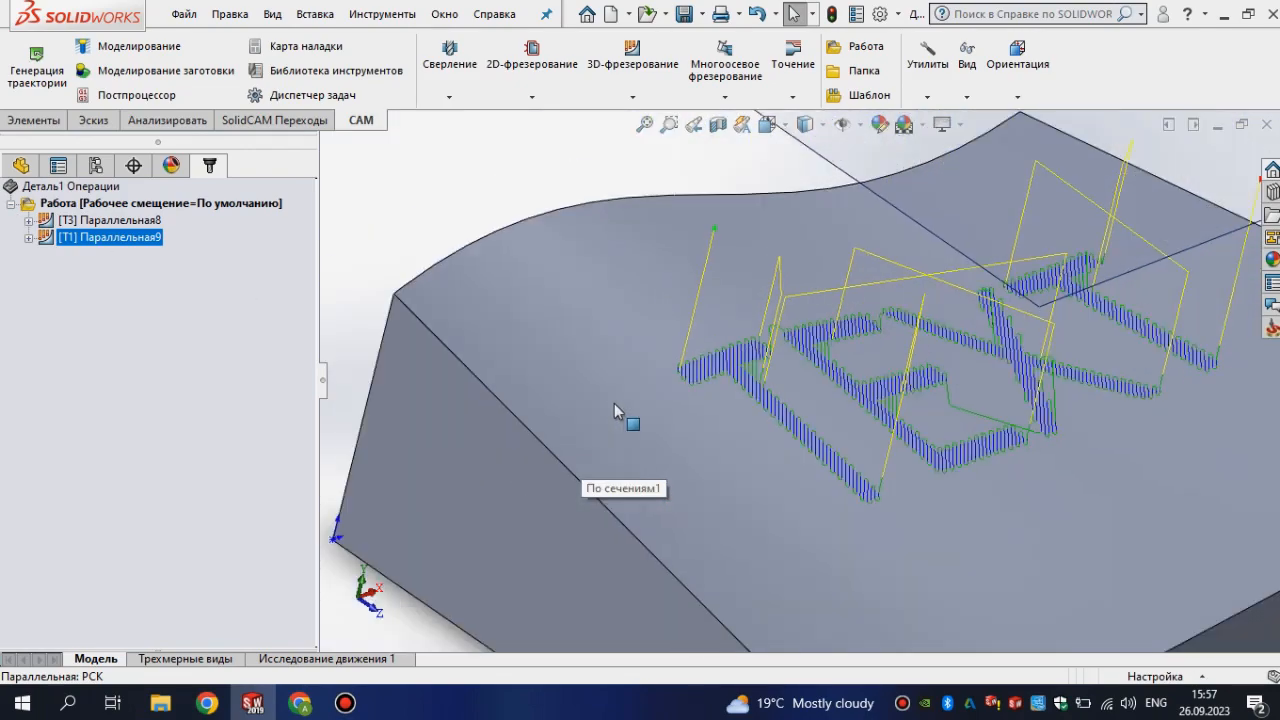
Duplicate the Параллельная9 operation, change the pass direction of the copy, and regenerate its toolpath.
{"action": "right_click", "coordinate": [125, 240]}
{"action": "left_click", "coordinate": [240, 540]}
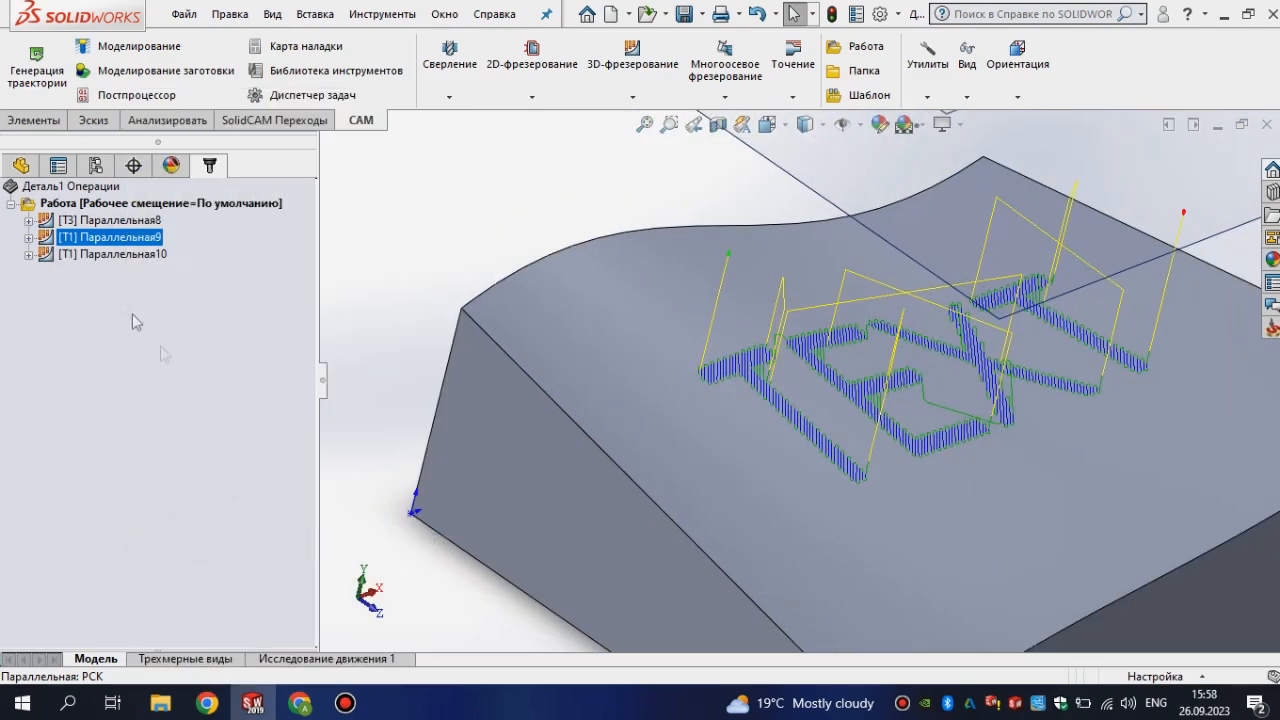
{"action": "left_click", "coordinate": [115, 254]}
{"action": "right_click", "coordinate": [115, 254]}
{"action": "left_click", "coordinate": [215, 104]}
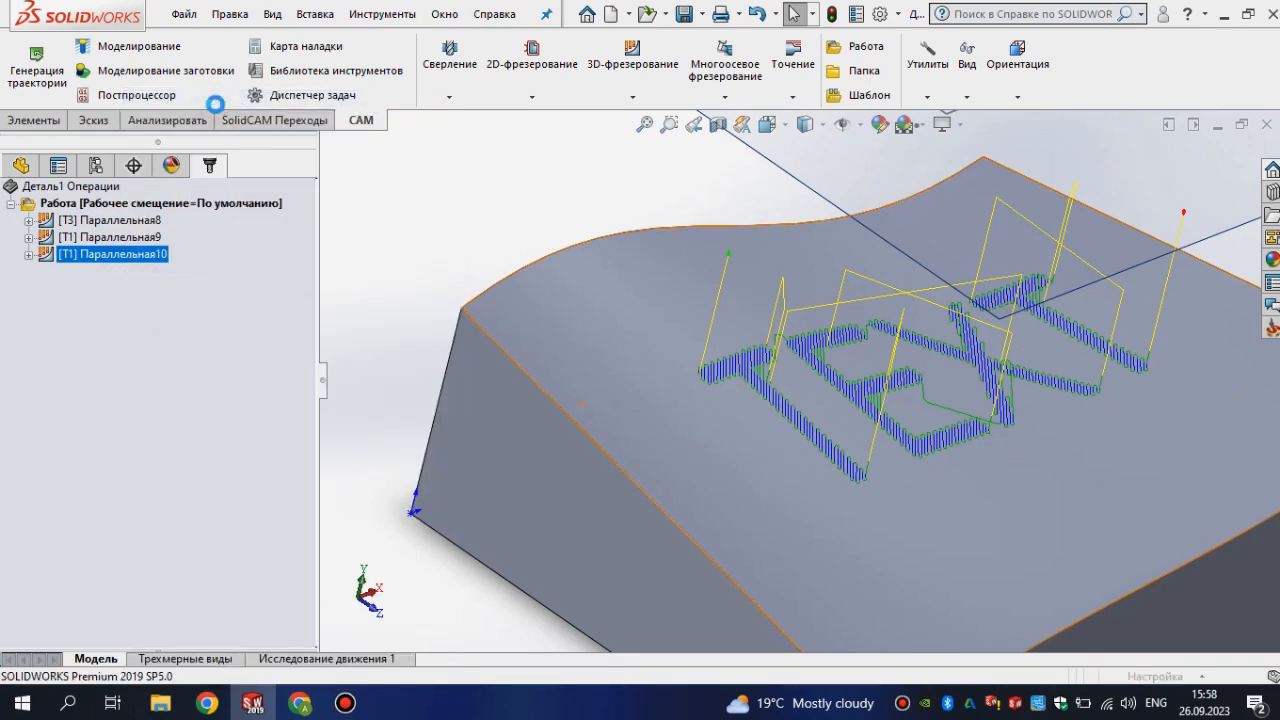
{"action": "left_click", "coordinate": [128, 254]}
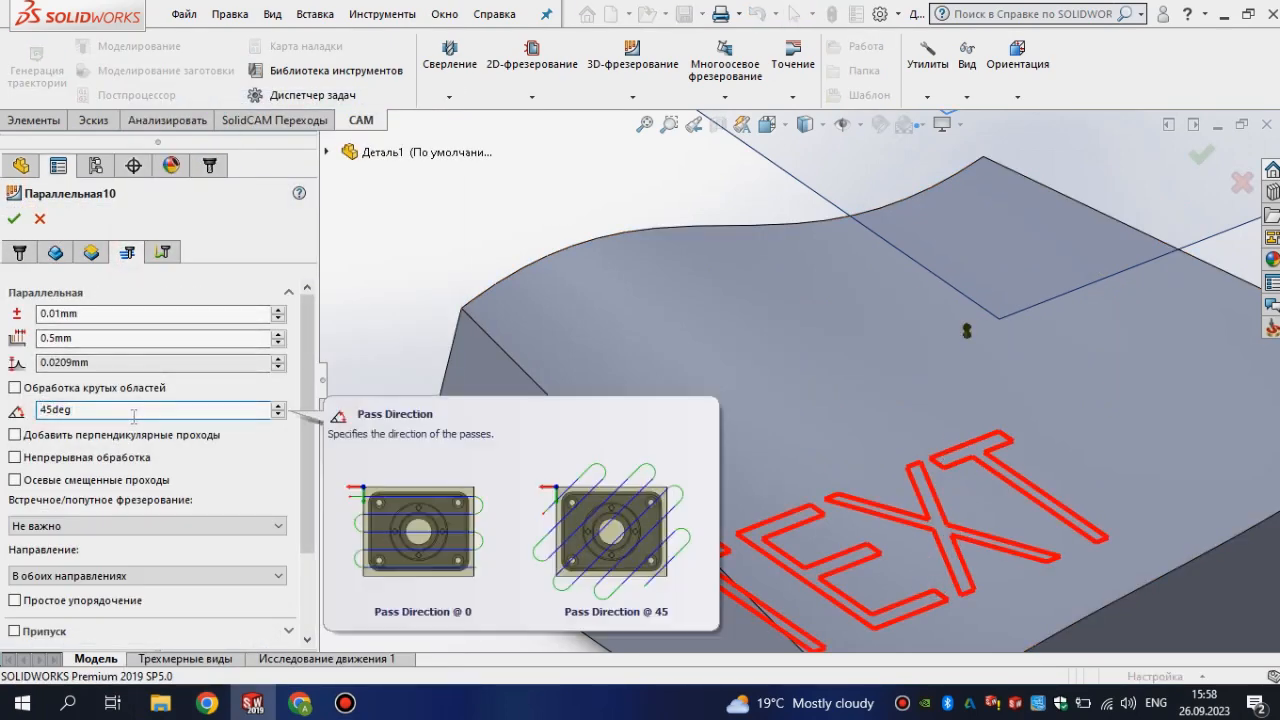
{"action": "left_click", "coordinate": [13, 218]}
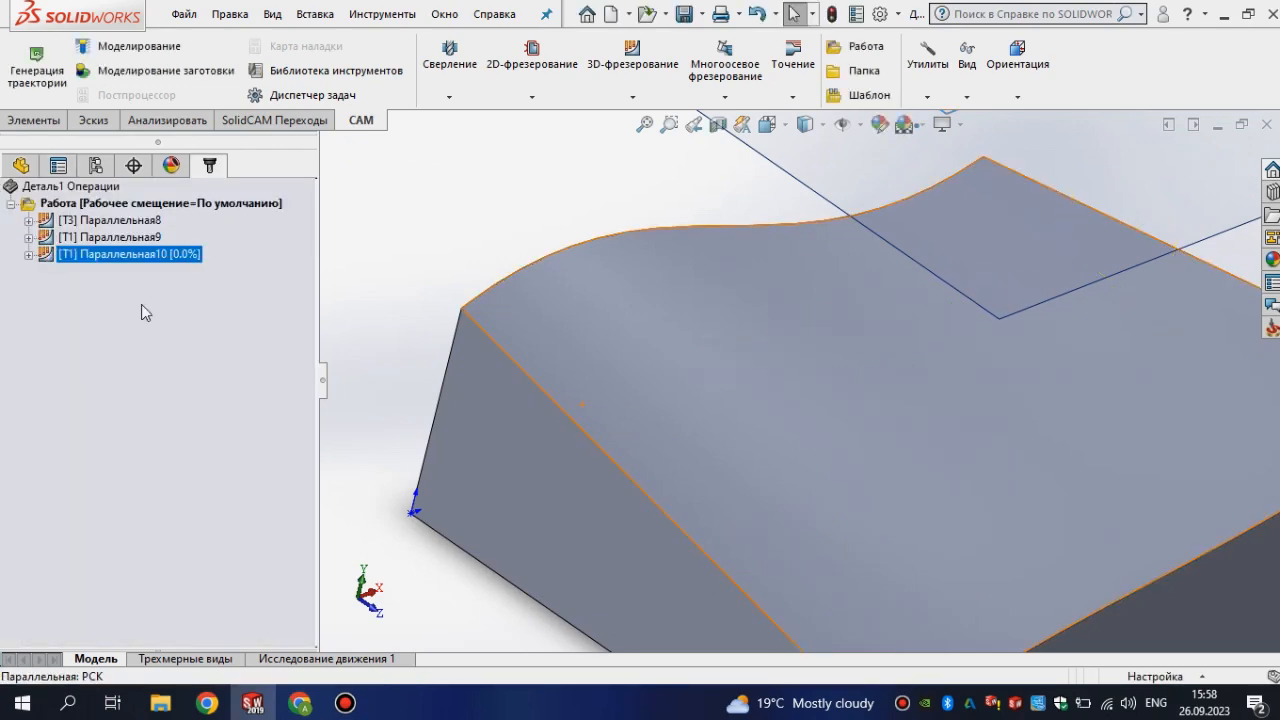
{"action": "scroll", "coordinate": [745, 362], "scroll_direction": "down", "scroll_amount": 5}
{"action": "scroll", "coordinate": [745, 362], "scroll_direction": "down", "scroll_amount": 2}
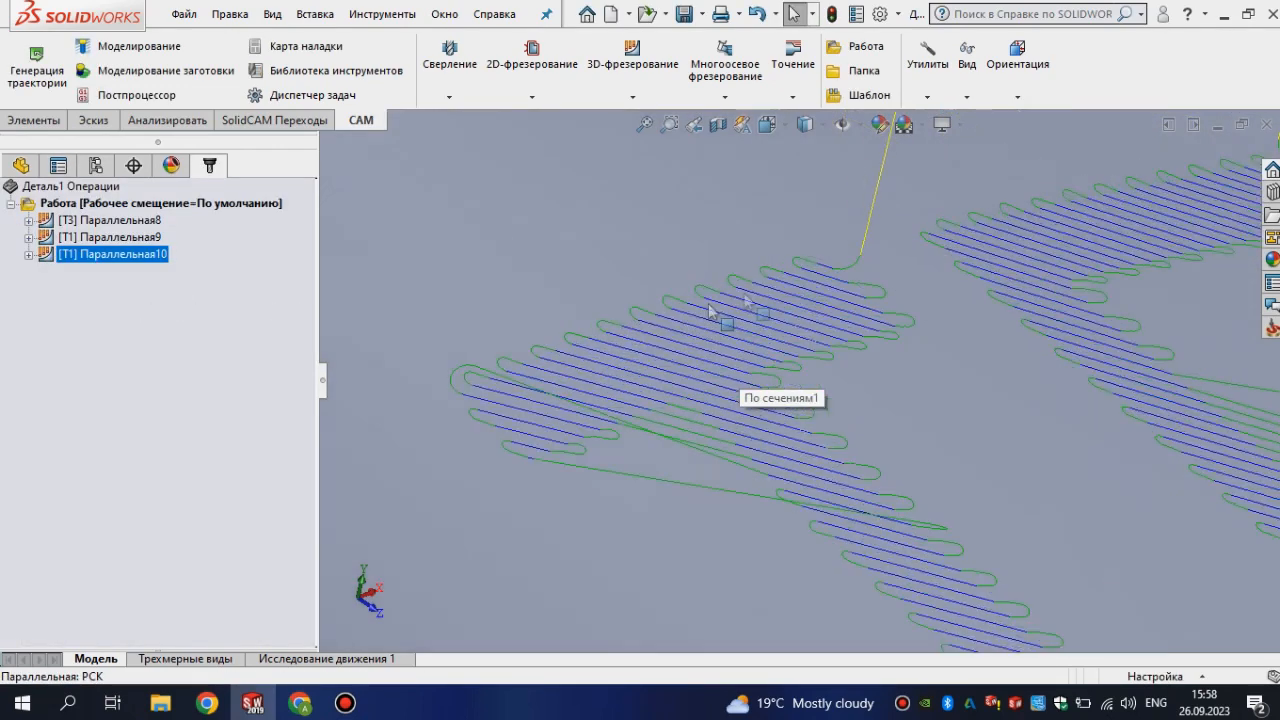
Display the toolpaths of both text Parallel operations together and examine the crossing passes inside the letters.
{"action": "left_click", "coordinate": [133, 237], "text": "ctrl"}
{"action": "scroll", "coordinate": [745, 362], "scroll_direction": "up", "scroll_amount": 6}
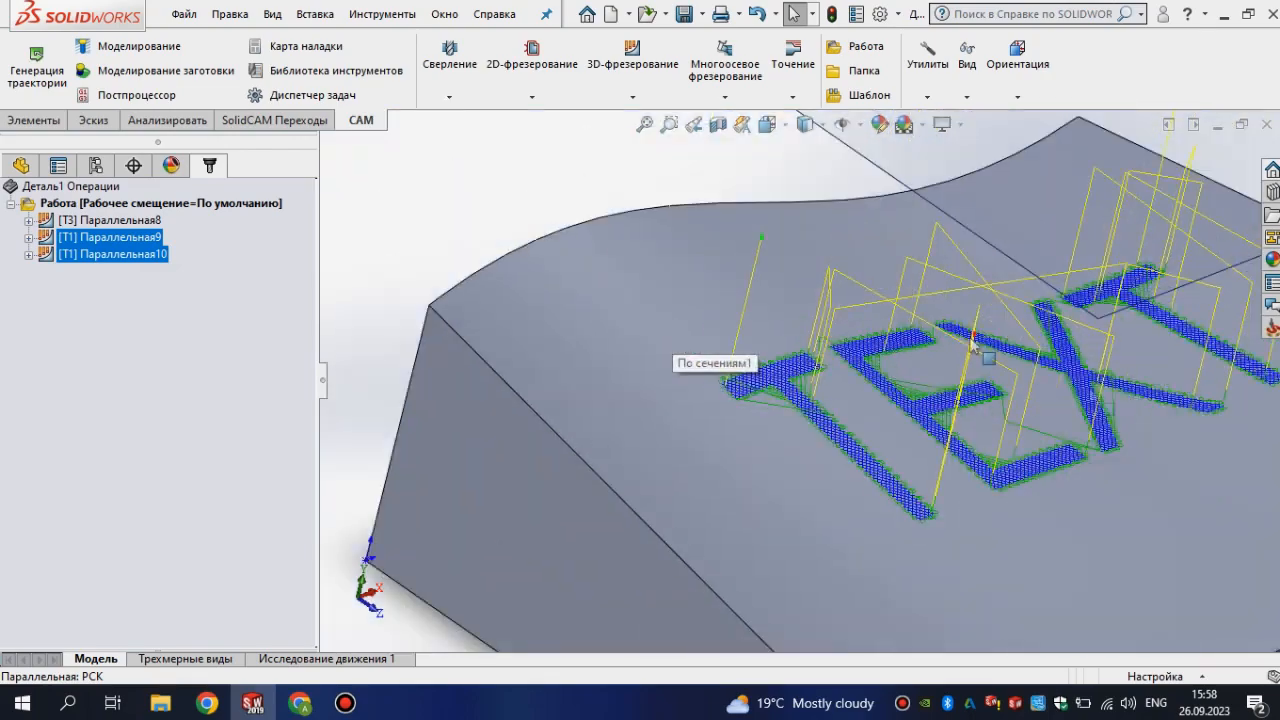
{"action": "scroll", "coordinate": [1027, 381], "scroll_direction": "down", "scroll_amount": 7}
{"action": "scroll", "coordinate": [1025, 382], "scroll_direction": "up", "scroll_amount": 5}
{"action": "scroll", "coordinate": [1025, 382], "scroll_direction": "up", "scroll_amount": 6}
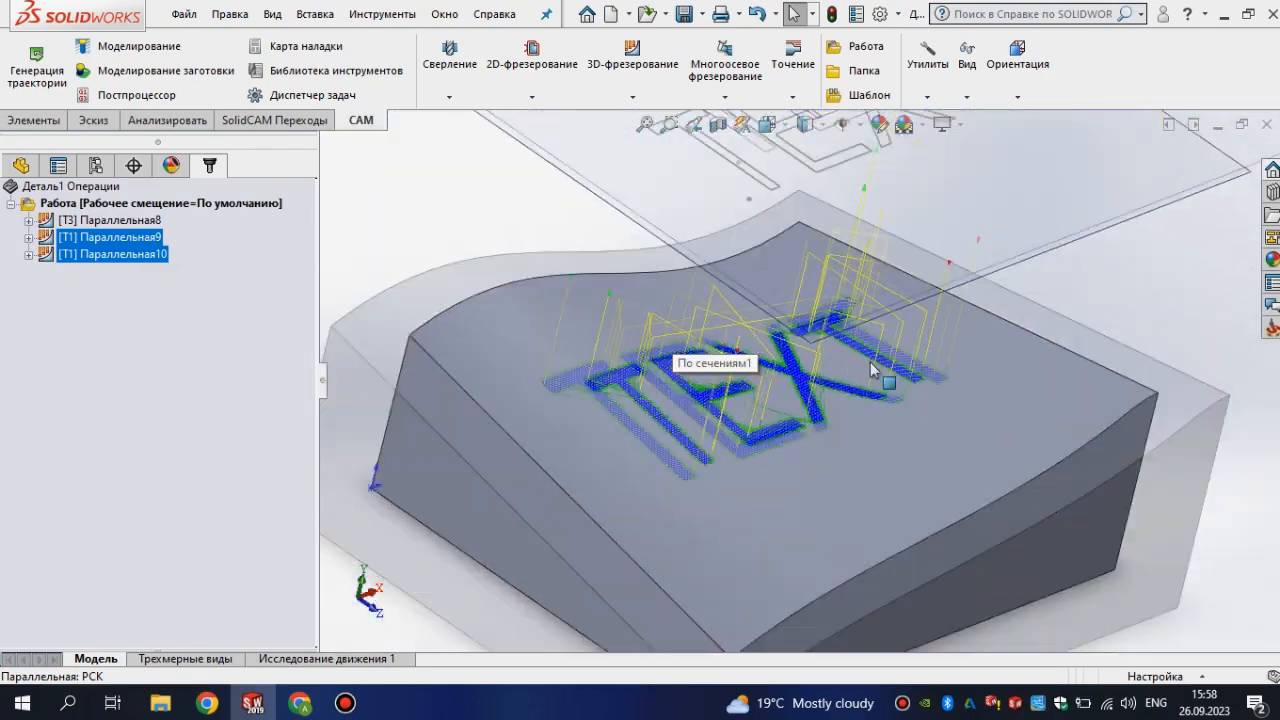
{"action": "middle_click_drag", "start_coordinate": [888, 342], "coordinate": [840, 345]}
{"action": "left_click", "coordinate": [255, 369]}
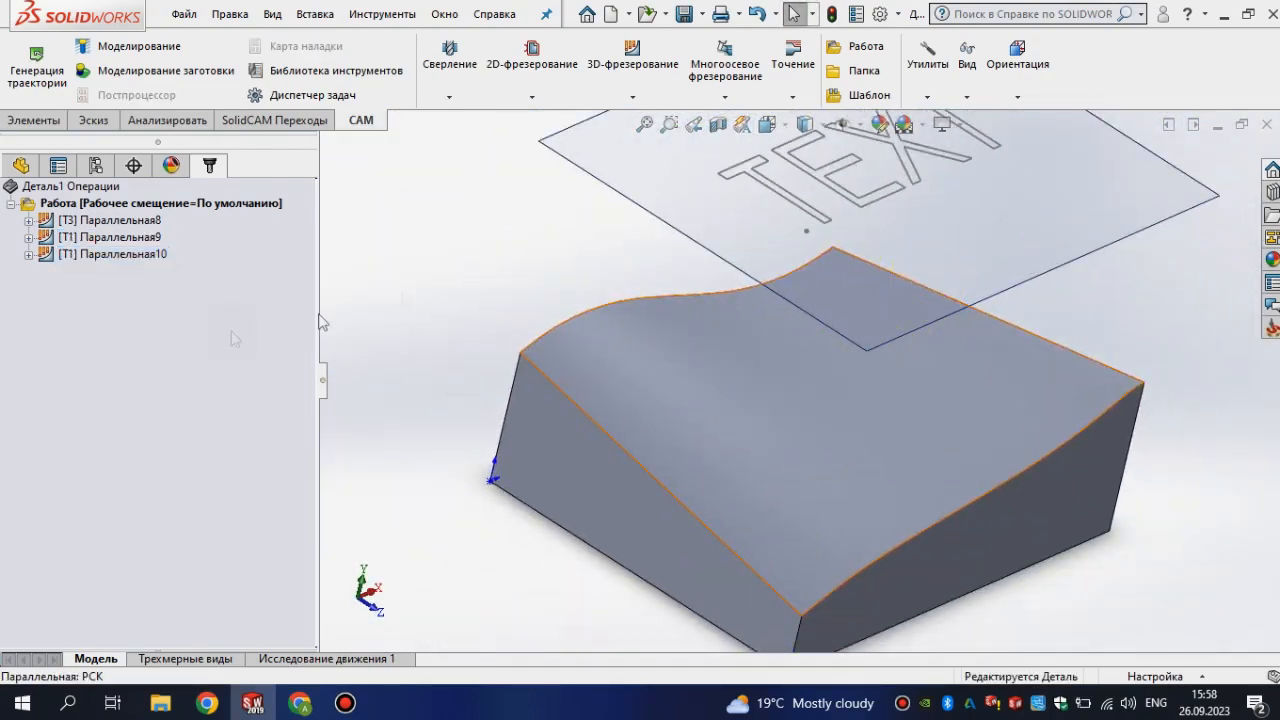
Add a 3D Scallop (Гребешковая) operation to the job using the #1 - Ø6 mm ball-nose tool.
{"action": "scroll", "coordinate": [665, 222], "scroll_direction": "up", "scroll_amount": 3}
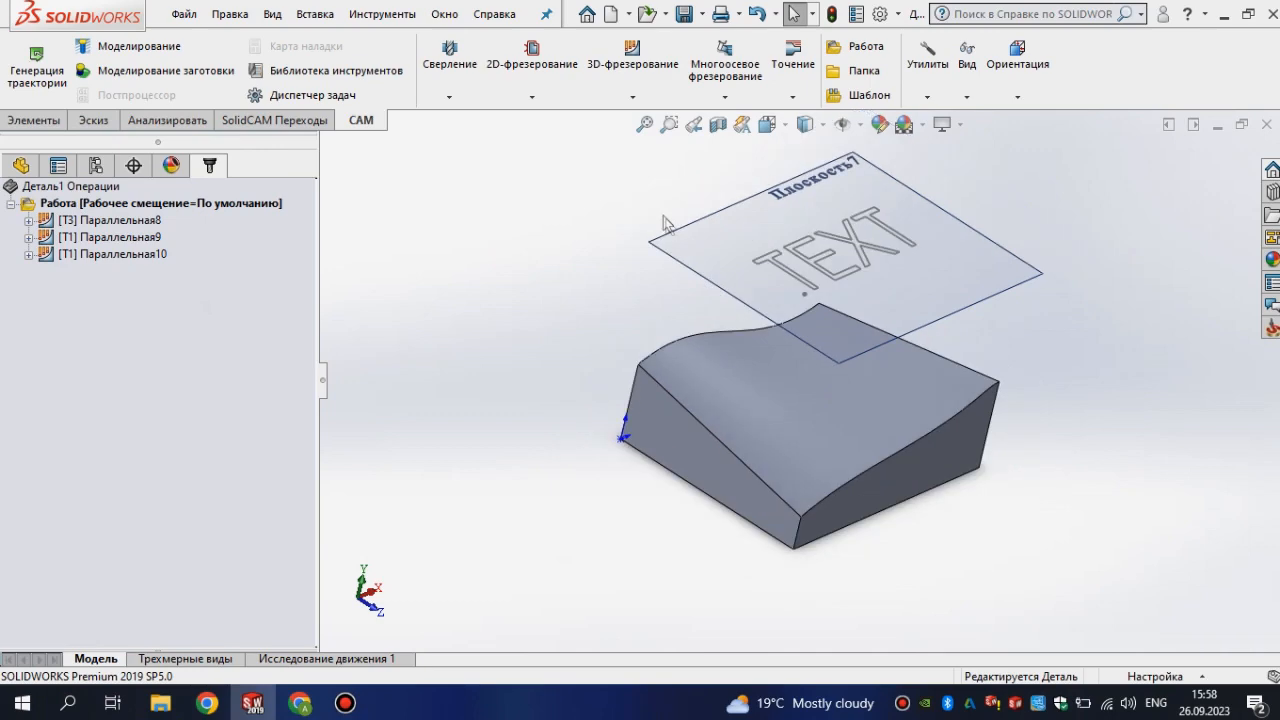
{"action": "left_click", "coordinate": [627, 68]}
{"action": "left_click", "coordinate": [633, 236]}
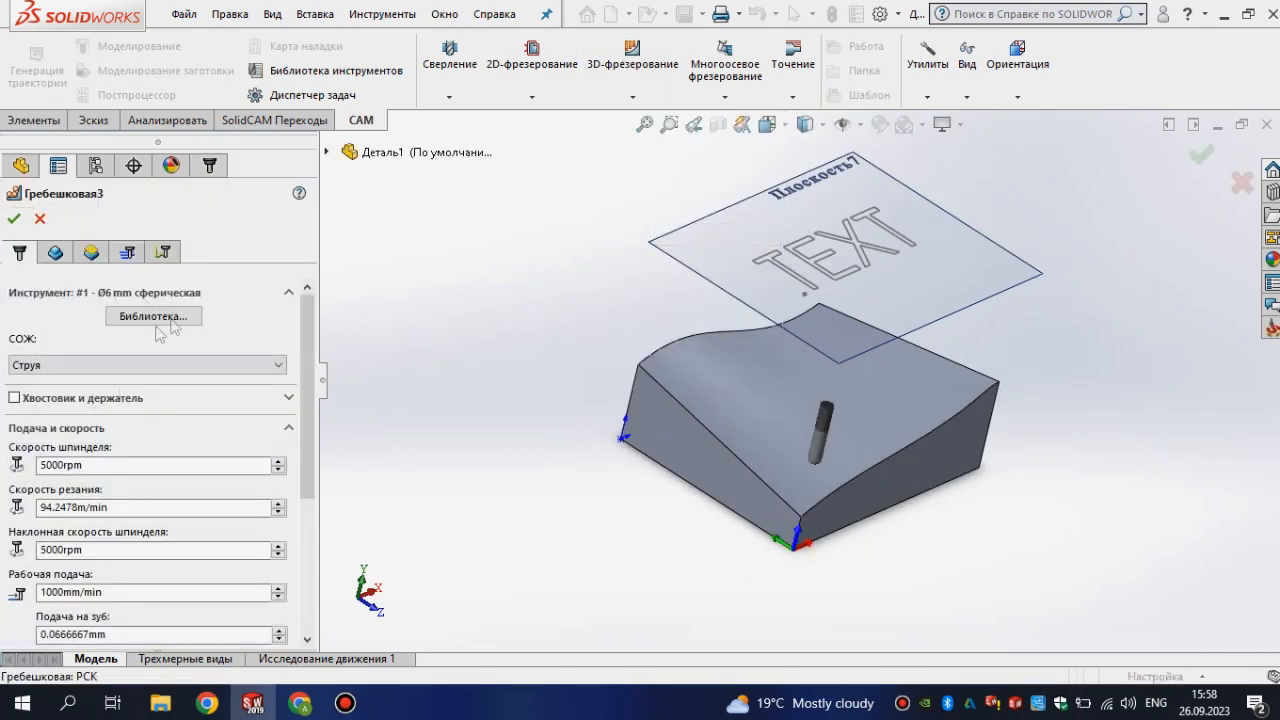
{"action": "left_click", "coordinate": [112, 316]}
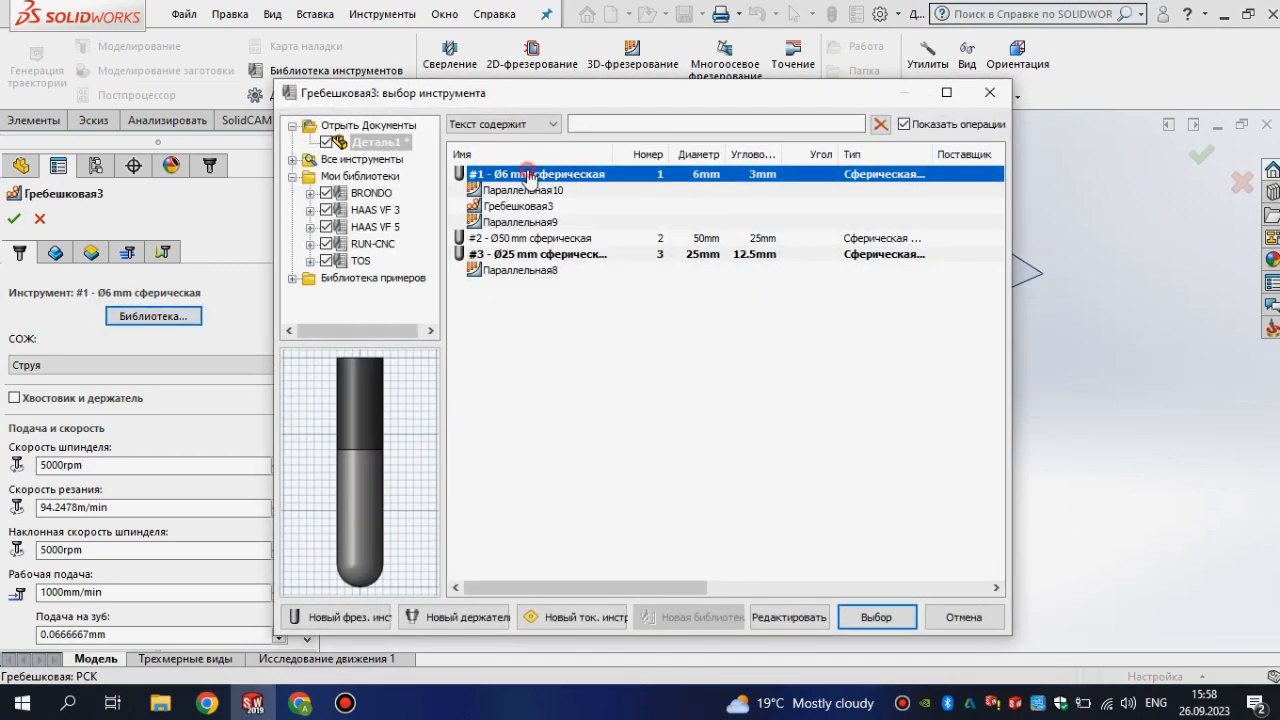
{"action": "left_click", "coordinate": [877, 617]}
Choose the TEXT sketch as the Scallop operation's machining boundary.
{"action": "left_click", "coordinate": [55, 255]}
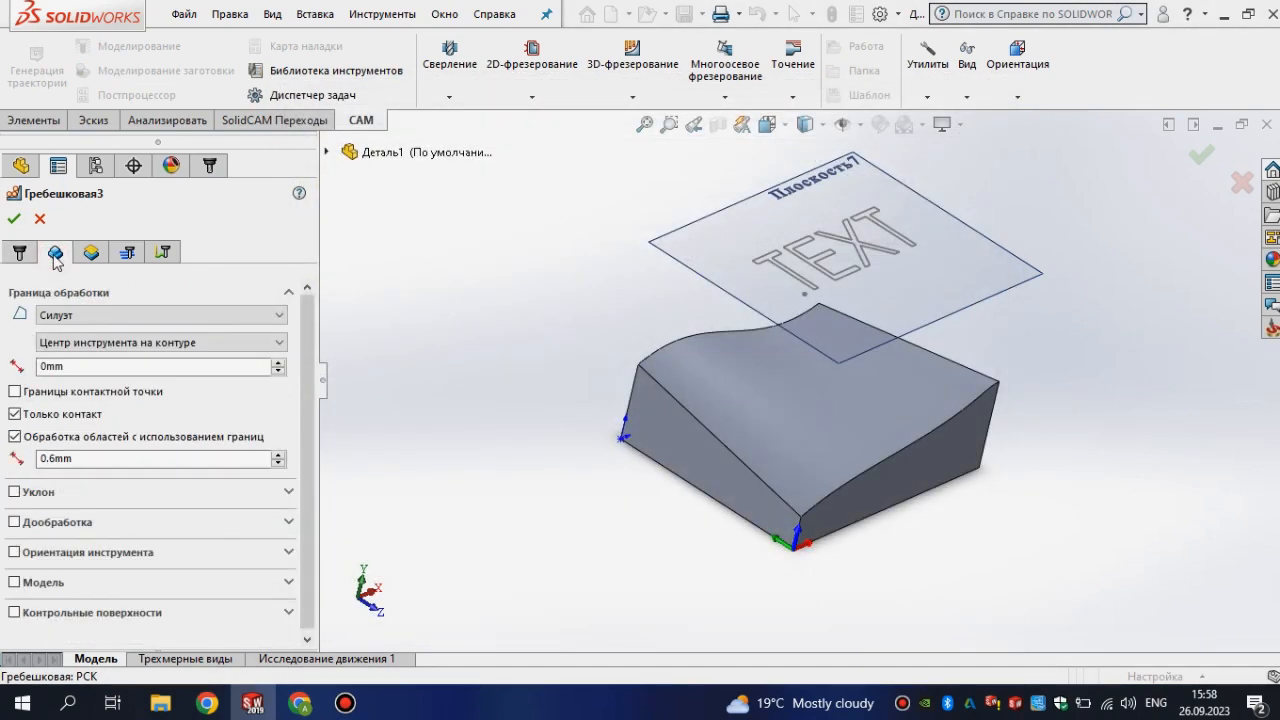
{"action": "left_click", "coordinate": [95, 316]}
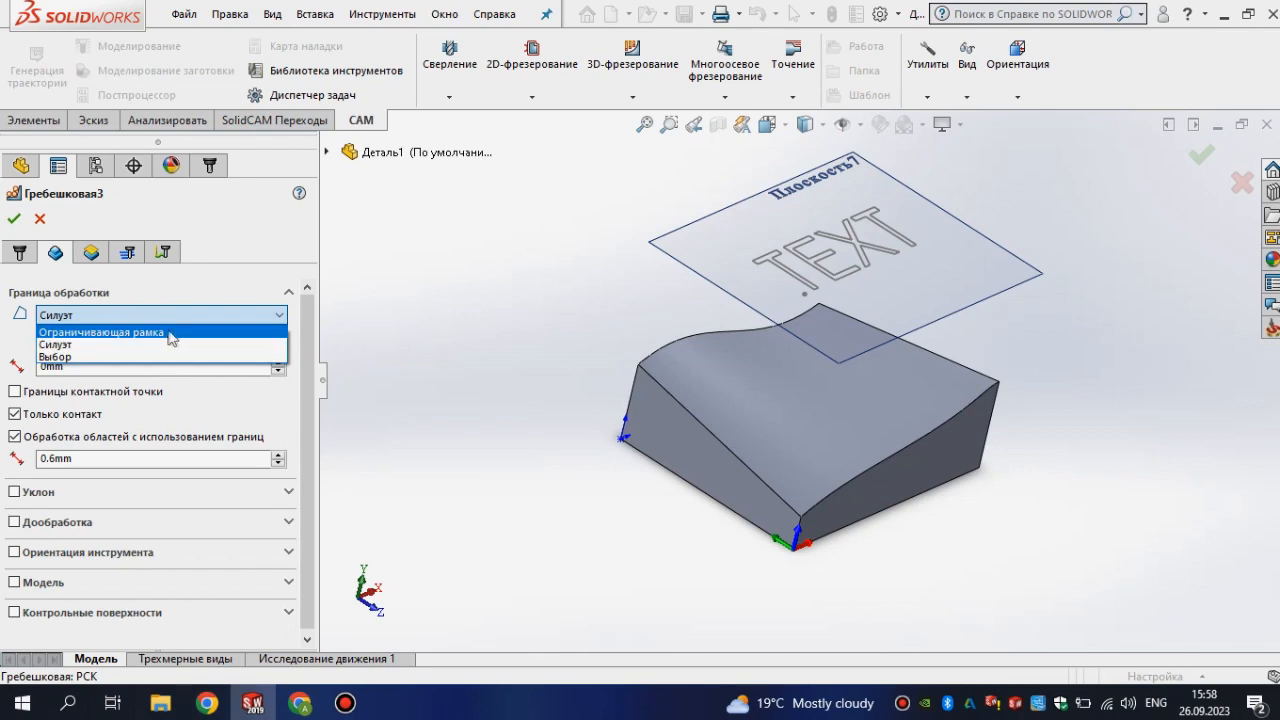
{"action": "left_click", "coordinate": [150, 331]}
{"action": "scroll", "coordinate": [847, 272], "scroll_direction": "down", "scroll_amount": 3}
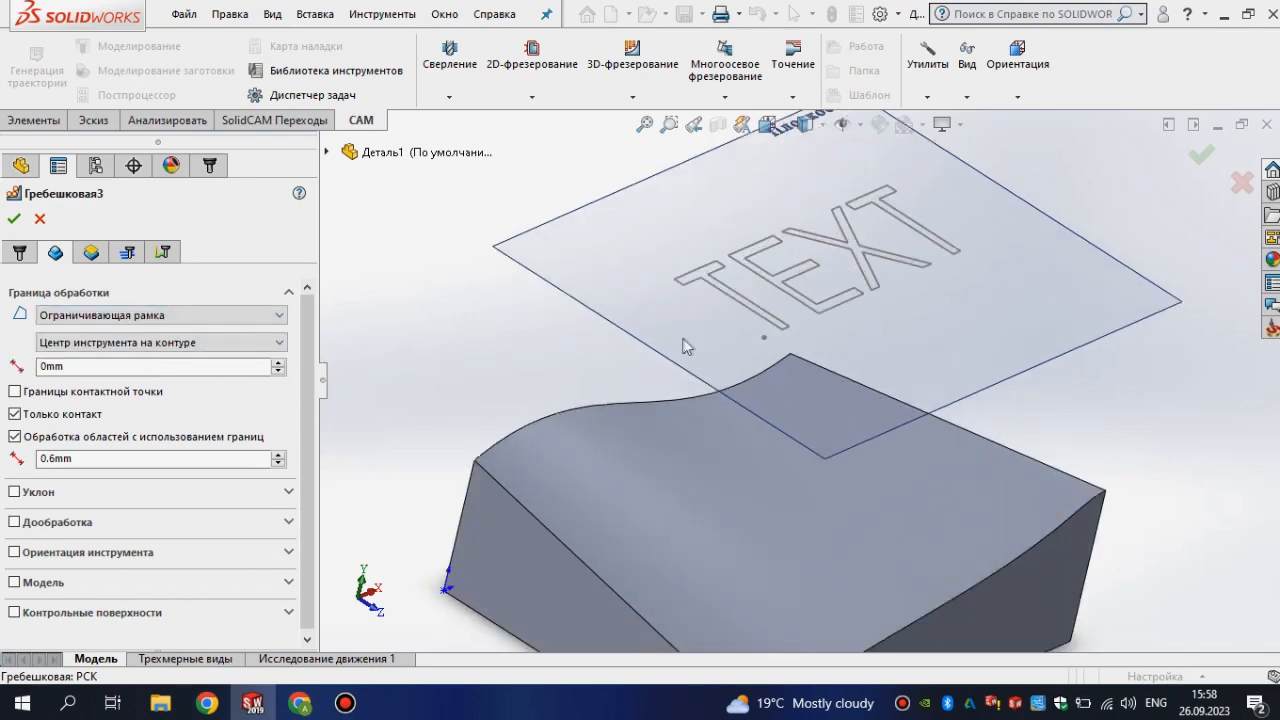
{"action": "left_click", "coordinate": [719, 287]}
{"action": "scroll", "coordinate": [791, 320], "scroll_direction": "up", "scroll_amount": 2}
{"action": "mouse_move", "coordinate": [929, 480]}
{"action": "middle_mouse_down"}
{"action": "mouse_move", "coordinate": [828, 462]}
{"action": "mouse_move", "coordinate": [923, 482]}
{"action": "middle_mouse_up"}
{"action": "scroll", "coordinate": [923, 482], "scroll_direction": "up", "scroll_amount": 1}
Set the Scallop stepover to 0.65 mm, generate the toolpath, and inspect the offset passes inside the letters.
{"action": "left_click", "coordinate": [127, 252]}
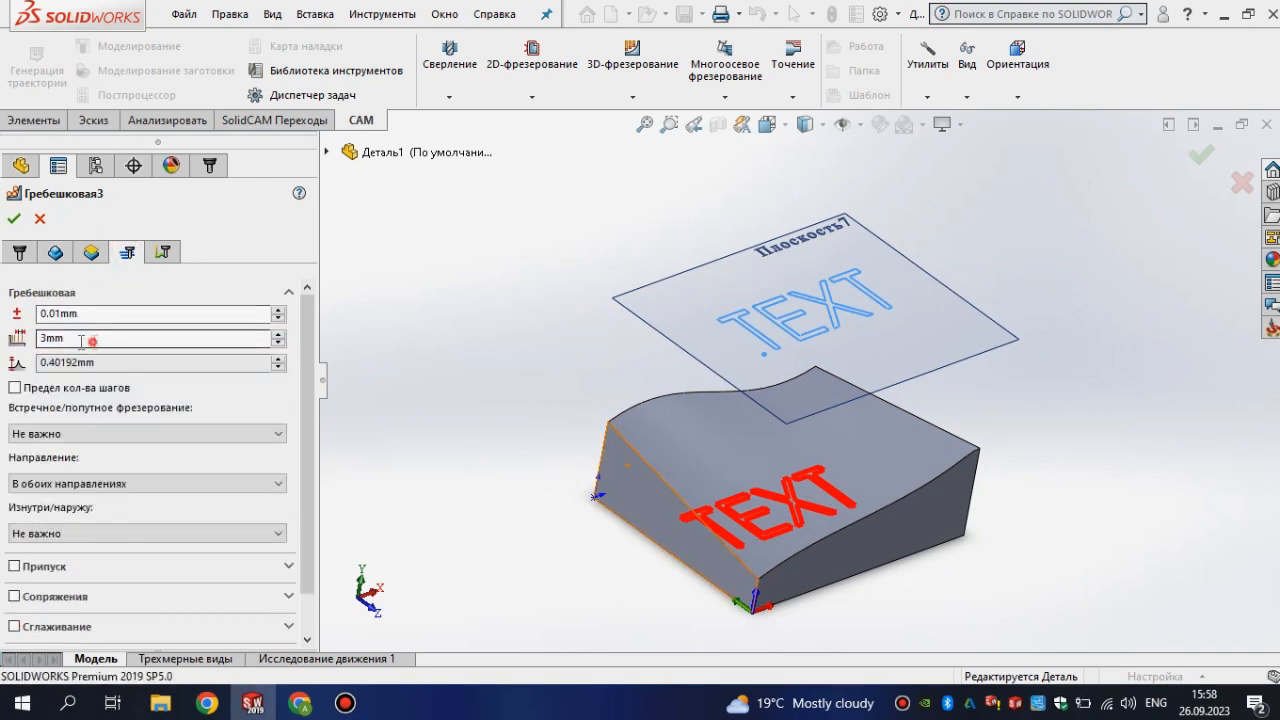
{"action": "type", "text": "0.65"}
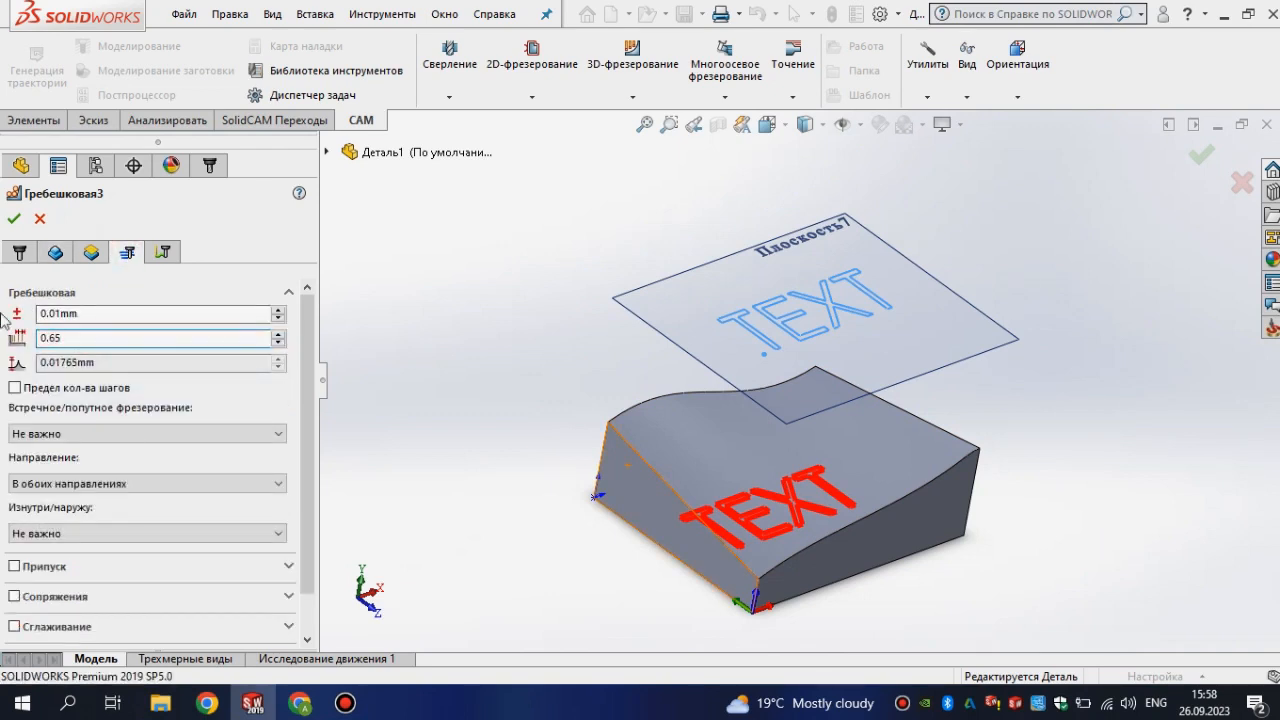
{"action": "left_click", "coordinate": [14, 221]}
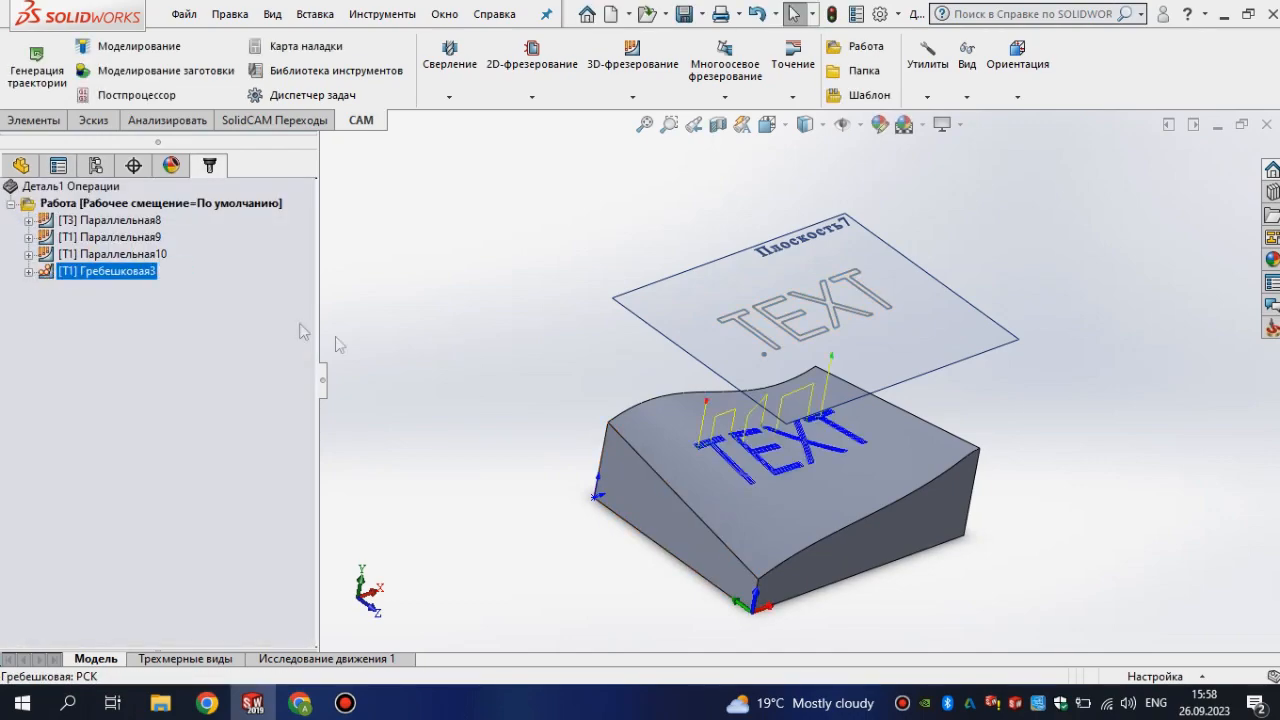
{"action": "scroll", "coordinate": [757, 443], "scroll_direction": "down", "scroll_amount": 5}
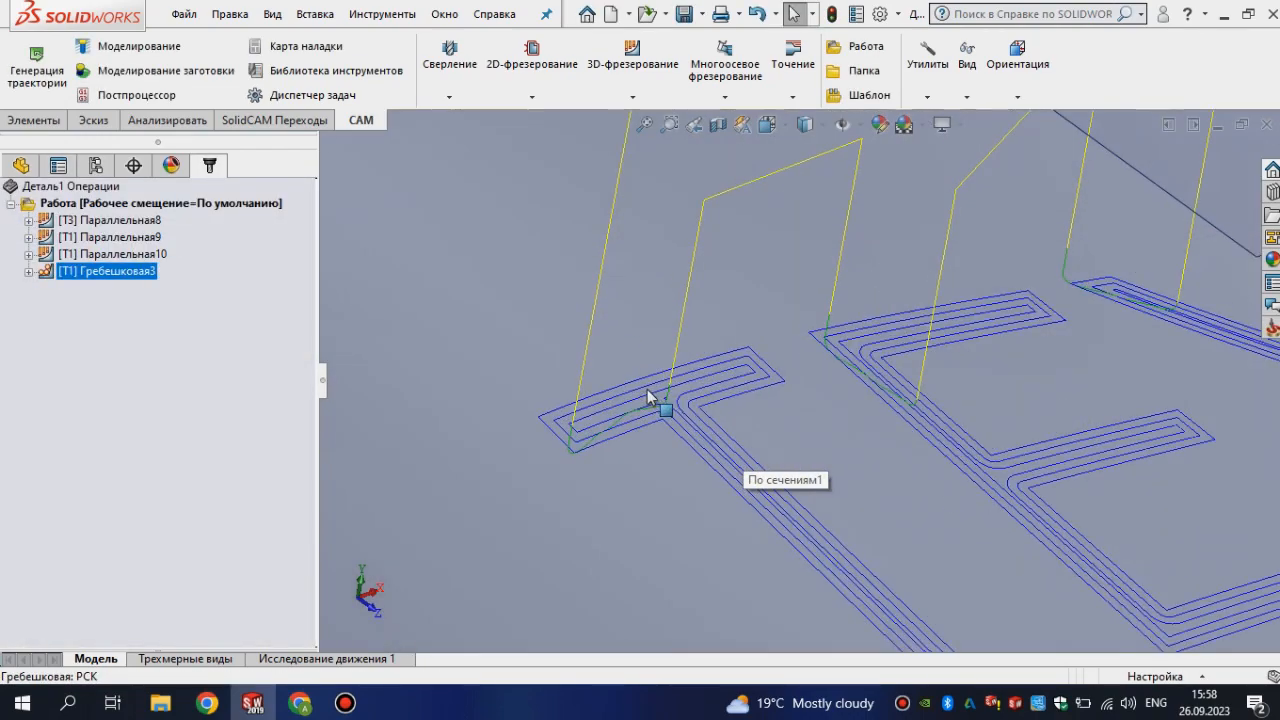
{"action": "scroll", "coordinate": [741, 410], "scroll_direction": "up", "scroll_amount": 3}
{"action": "scroll", "coordinate": [741, 410], "scroll_direction": "down", "scroll_amount": 4}
{"action": "scroll", "coordinate": [698, 430], "scroll_direction": "up", "scroll_amount": 5}
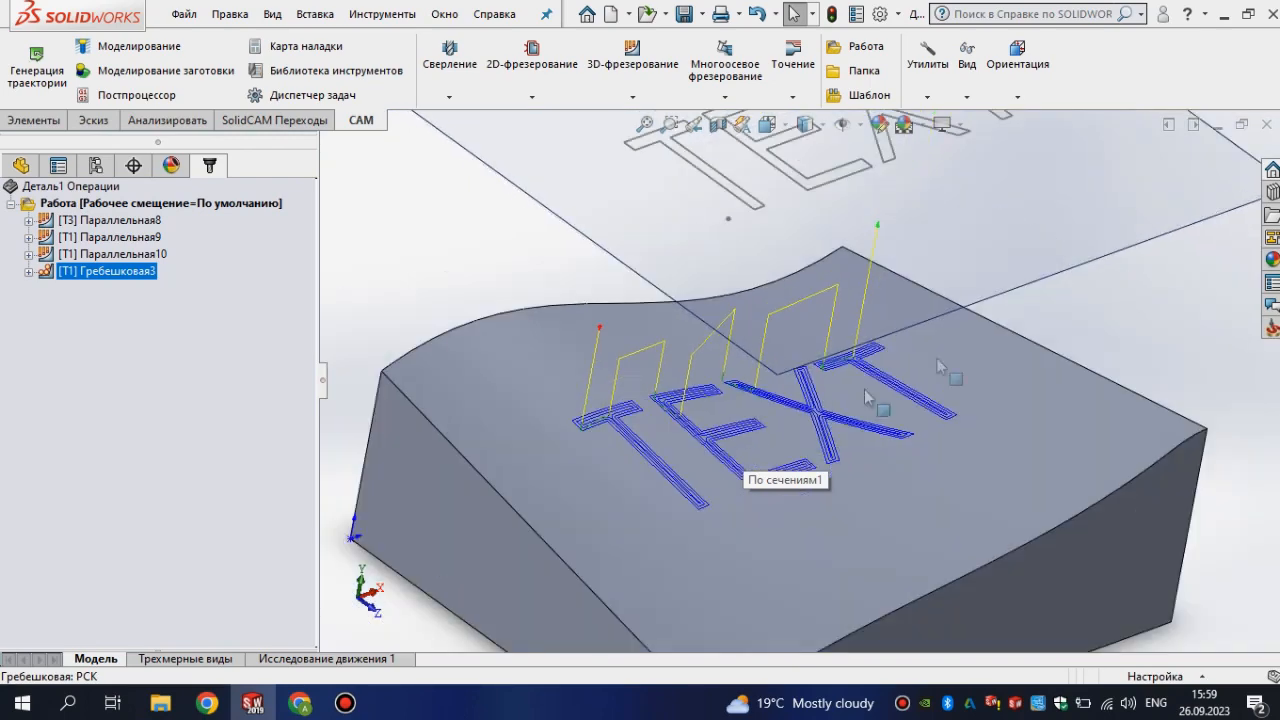
Enable stock to leave (Припуск) on the Параллельная9 operation, set the axial allowance to -0.3 mm, and regenerate it.
{"action": "left_click", "coordinate": [118, 238]}
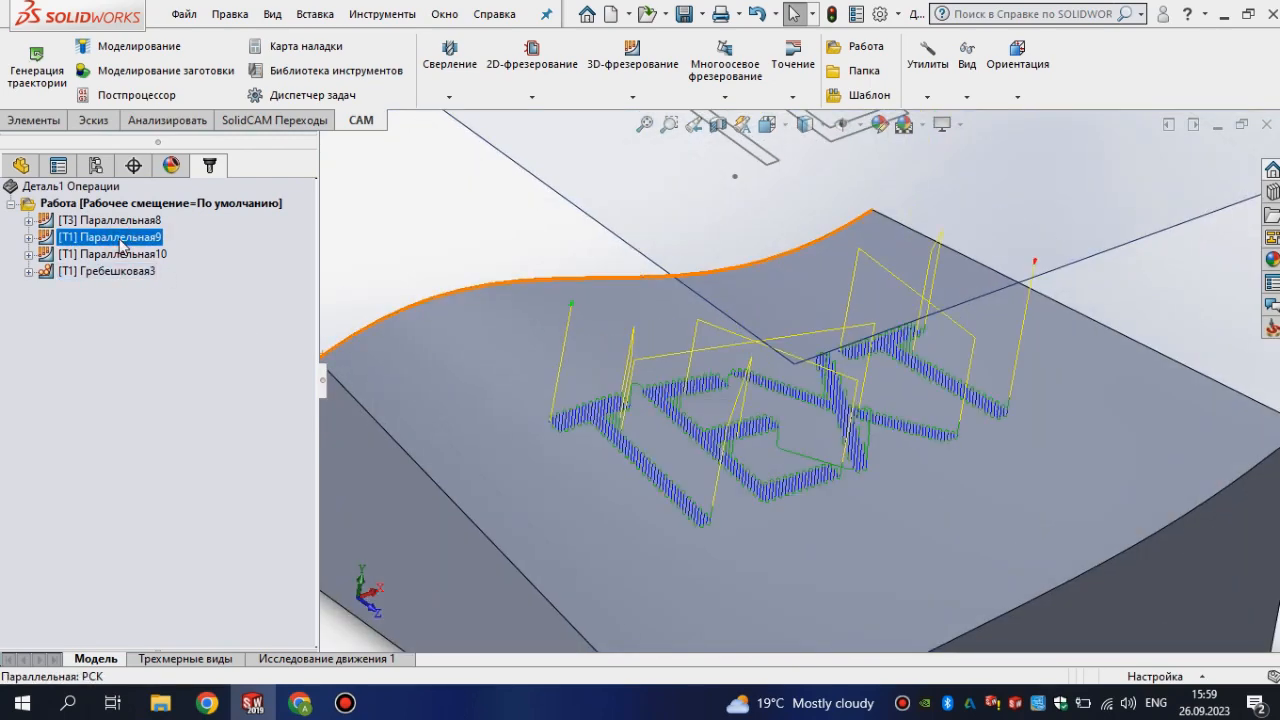
{"action": "right_click", "coordinate": [120, 243]}
{"action": "left_click", "coordinate": [250, 104]}
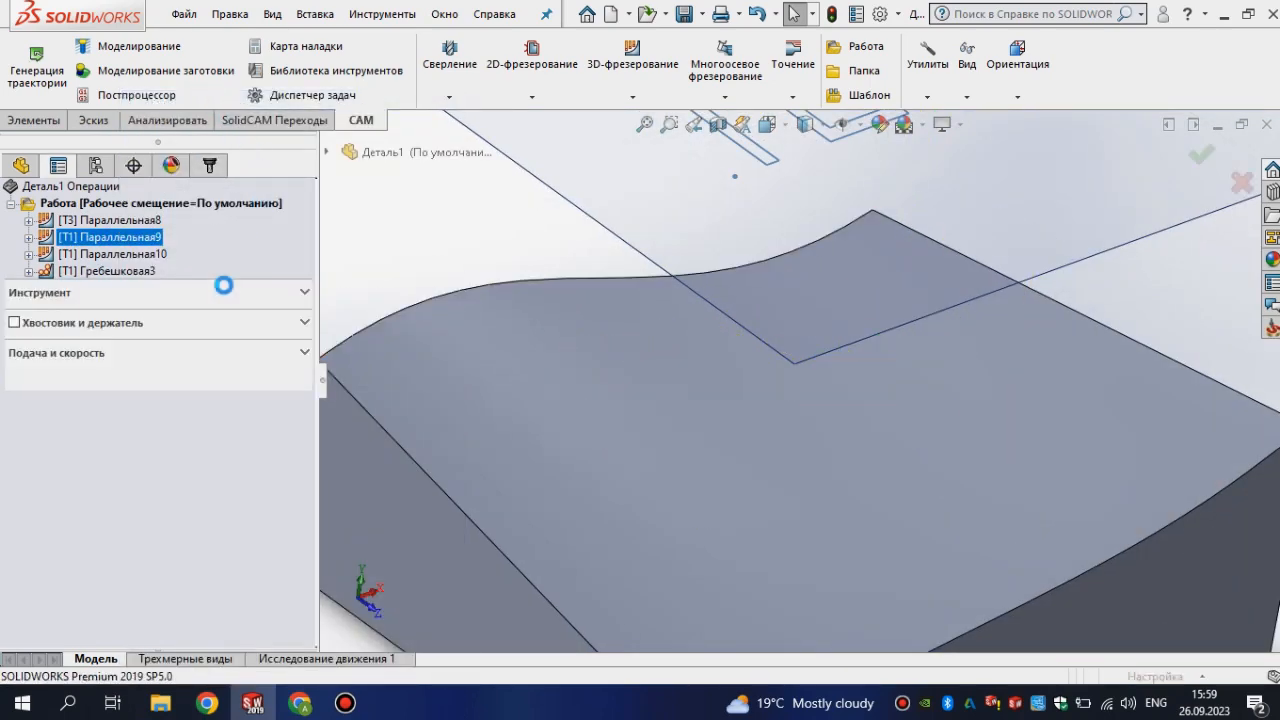
{"action": "left_click", "coordinate": [128, 256]}
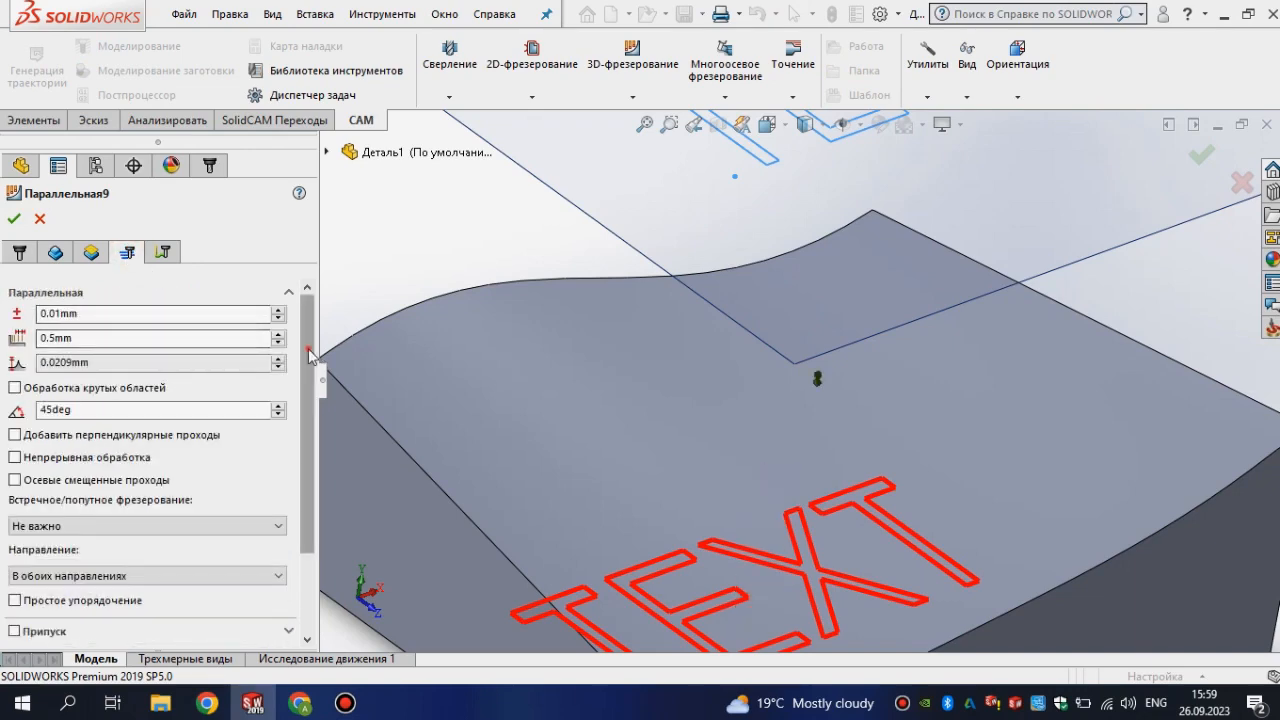
{"action": "scroll", "coordinate": [88, 528], "scroll_direction": "down", "scroll_amount": 3}
{"action": "left_click", "coordinate": [14, 520]}
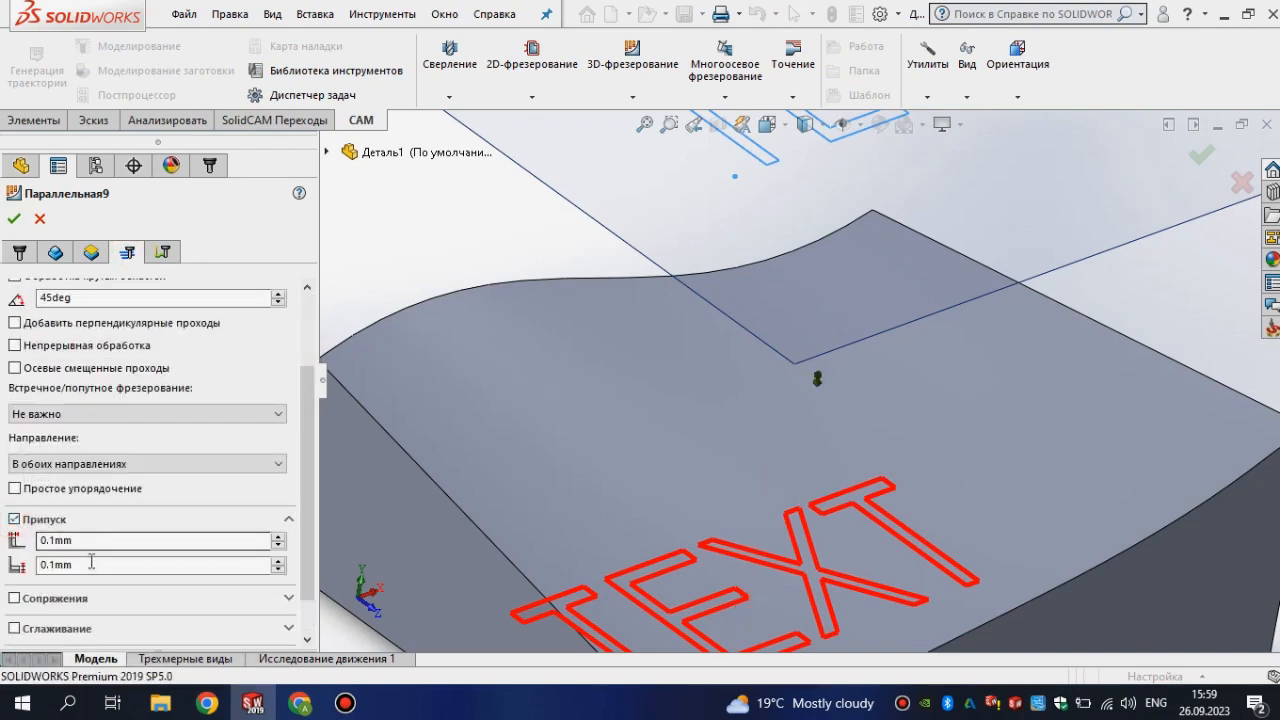
{"action": "type", "text": "0."}
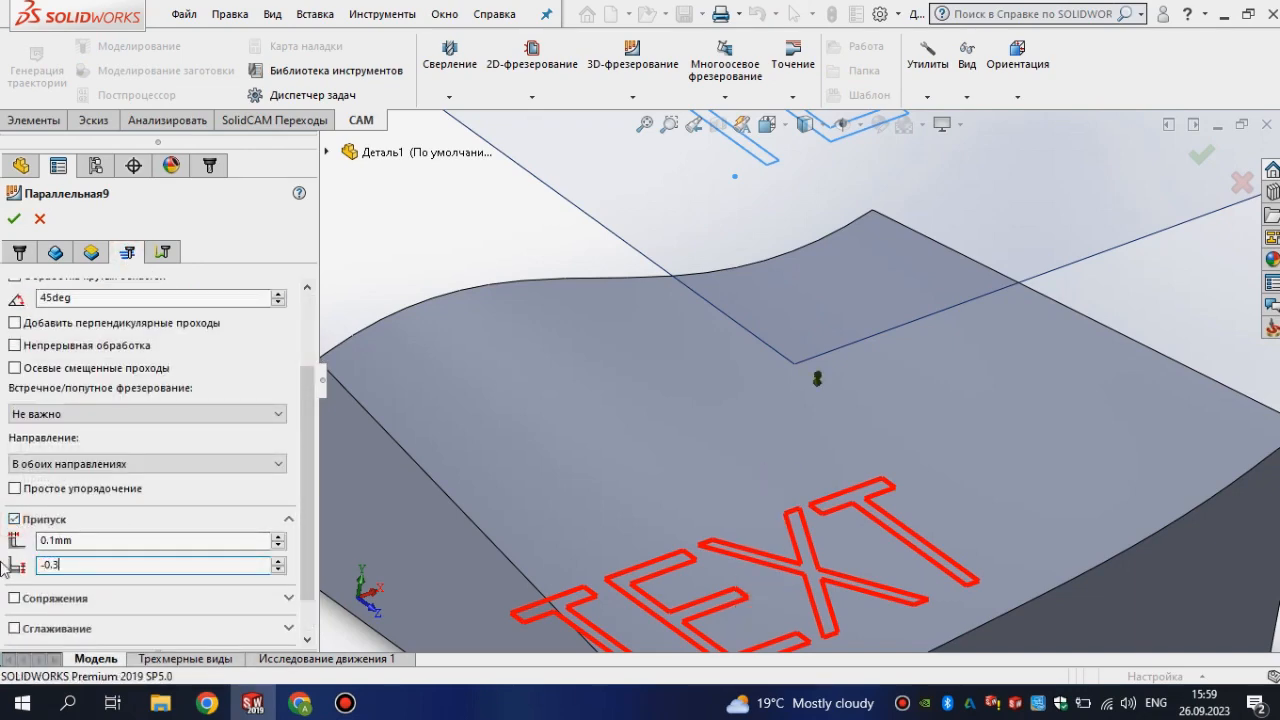
{"action": "left_click", "coordinate": [14, 220]}
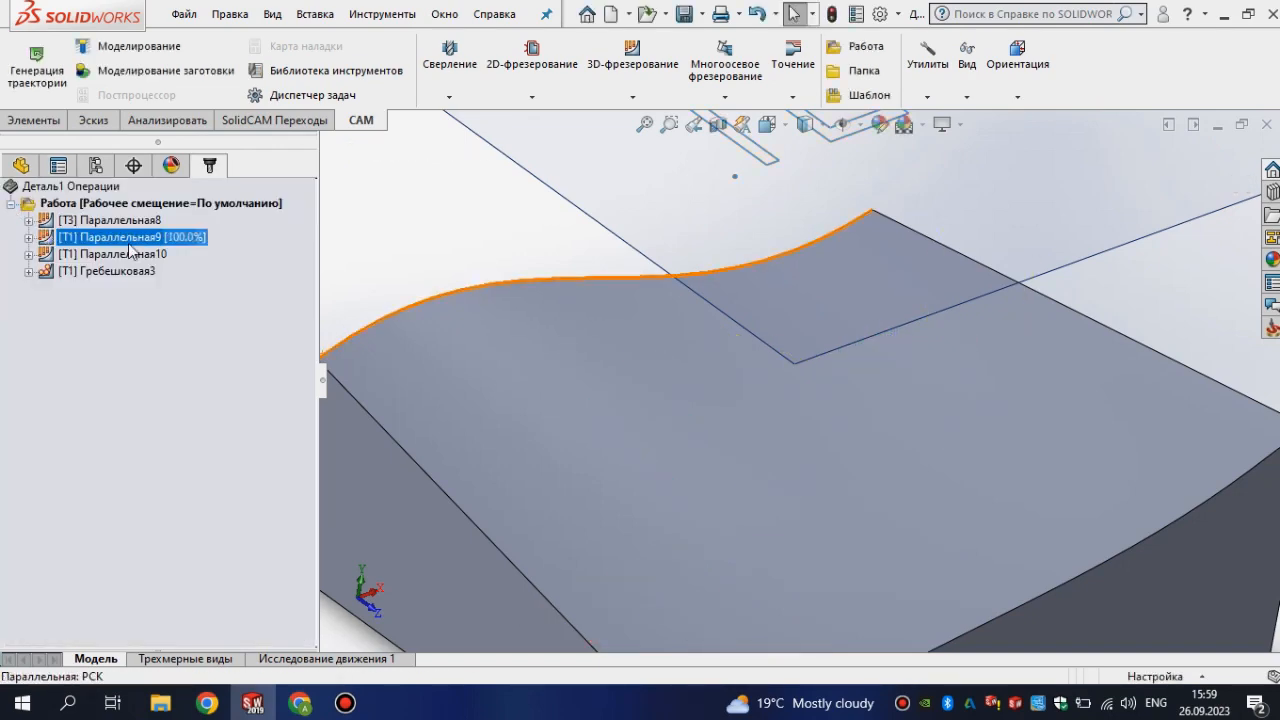
View the model in wireframe to examine the engraving passes below the surface, and restore the shaded display with edges.
{"action": "left_click", "coordinate": [806, 124]}
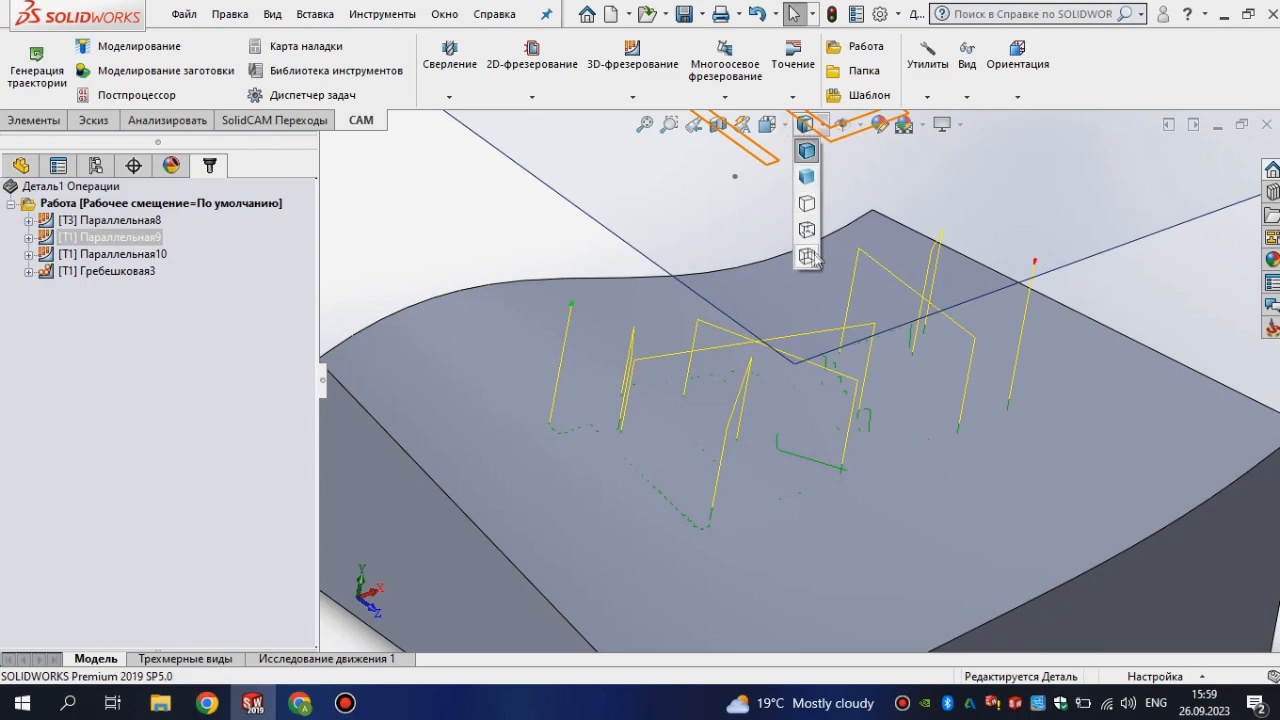
{"action": "left_click", "coordinate": [808, 256]}
{"action": "middle_click_drag", "start_coordinate": [806, 434], "coordinate": [800, 250]}
{"action": "left_click", "coordinate": [806, 124]}
{"action": "left_click", "coordinate": [808, 152]}
{"action": "scroll", "coordinate": [802, 377], "scroll_direction": "up", "scroll_amount": 2}
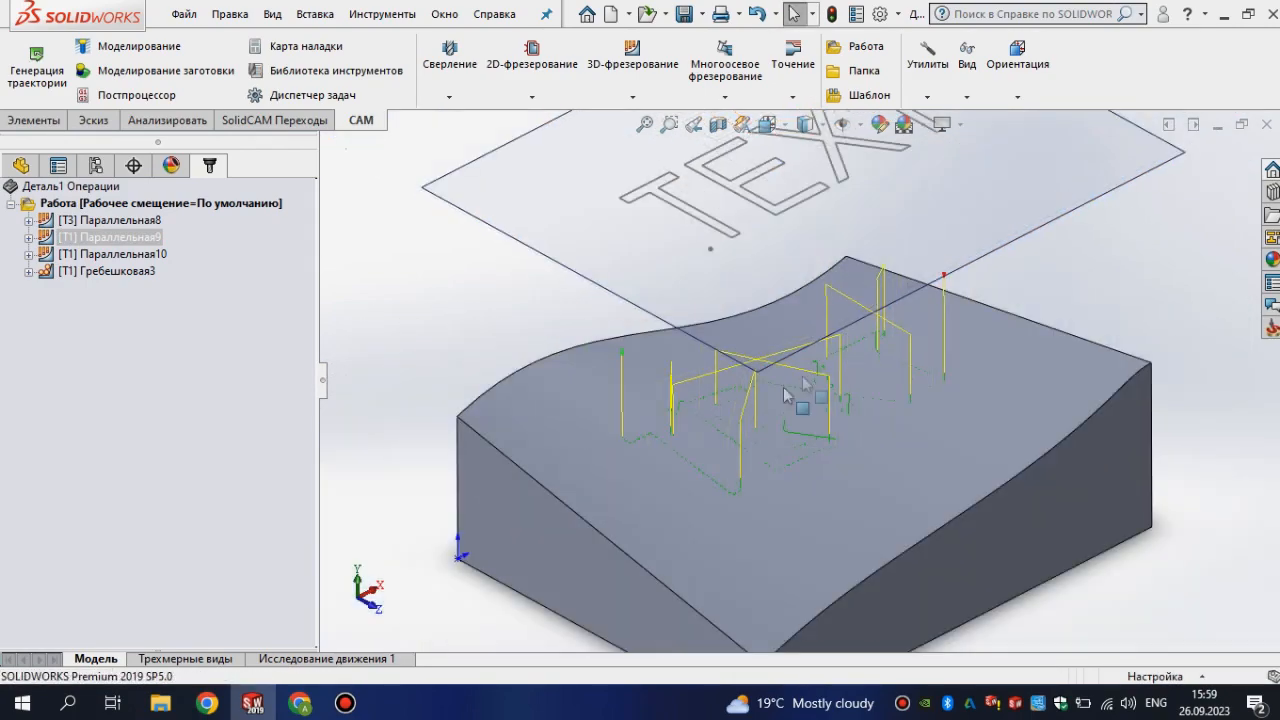
Run the stock simulation for the Параллельная8 and Параллельная9 operations, increasing the playback speed during the text engraving.
{"action": "left_click", "coordinate": [133, 225], "text": "ctrl"}
{"action": "left_click", "coordinate": [148, 72]}
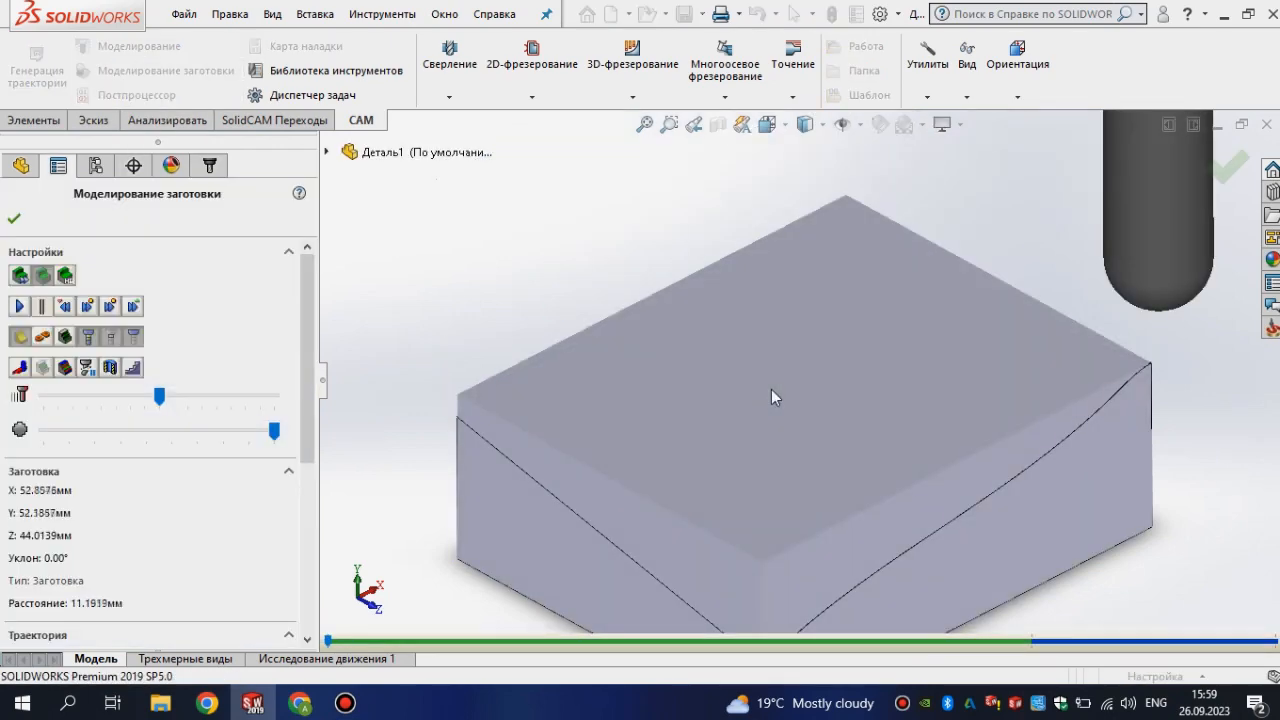
{"action": "left_click", "coordinate": [19, 306]}
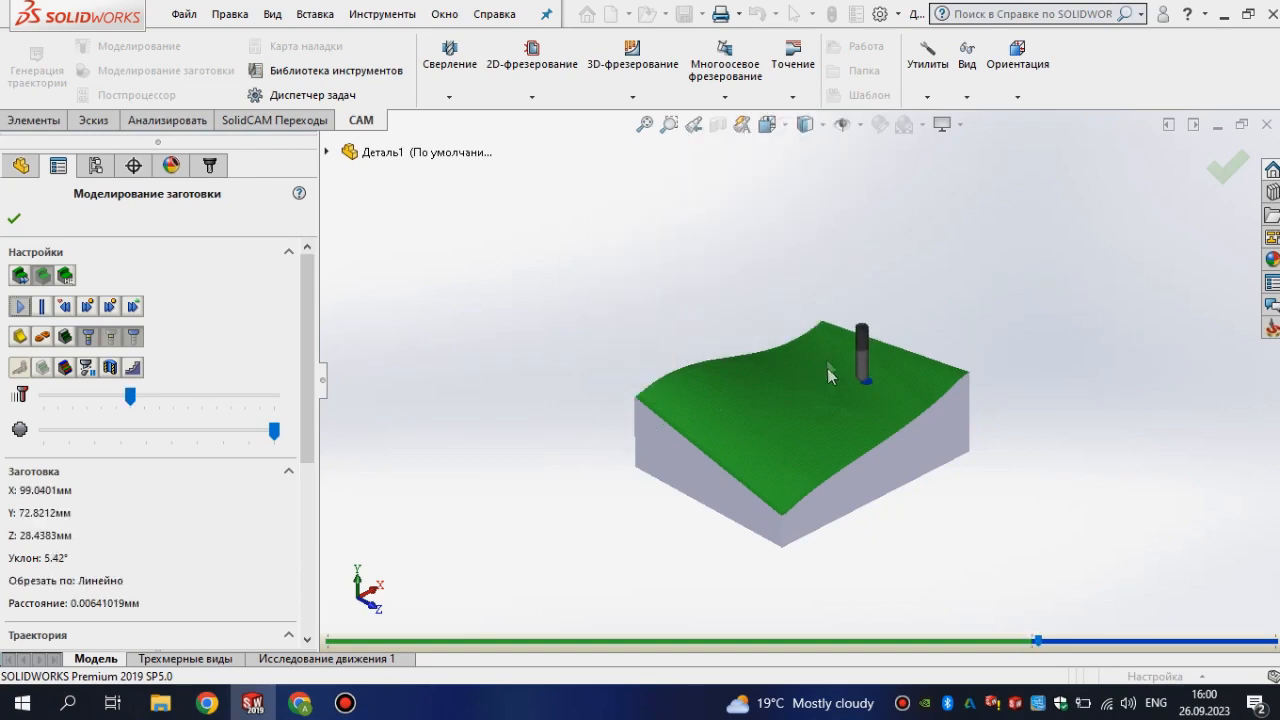
{"action": "scroll", "coordinate": [830, 378], "scroll_direction": "down", "scroll_amount": 4}
{"action": "scroll", "coordinate": [840, 391], "scroll_direction": "up", "scroll_amount": 2}
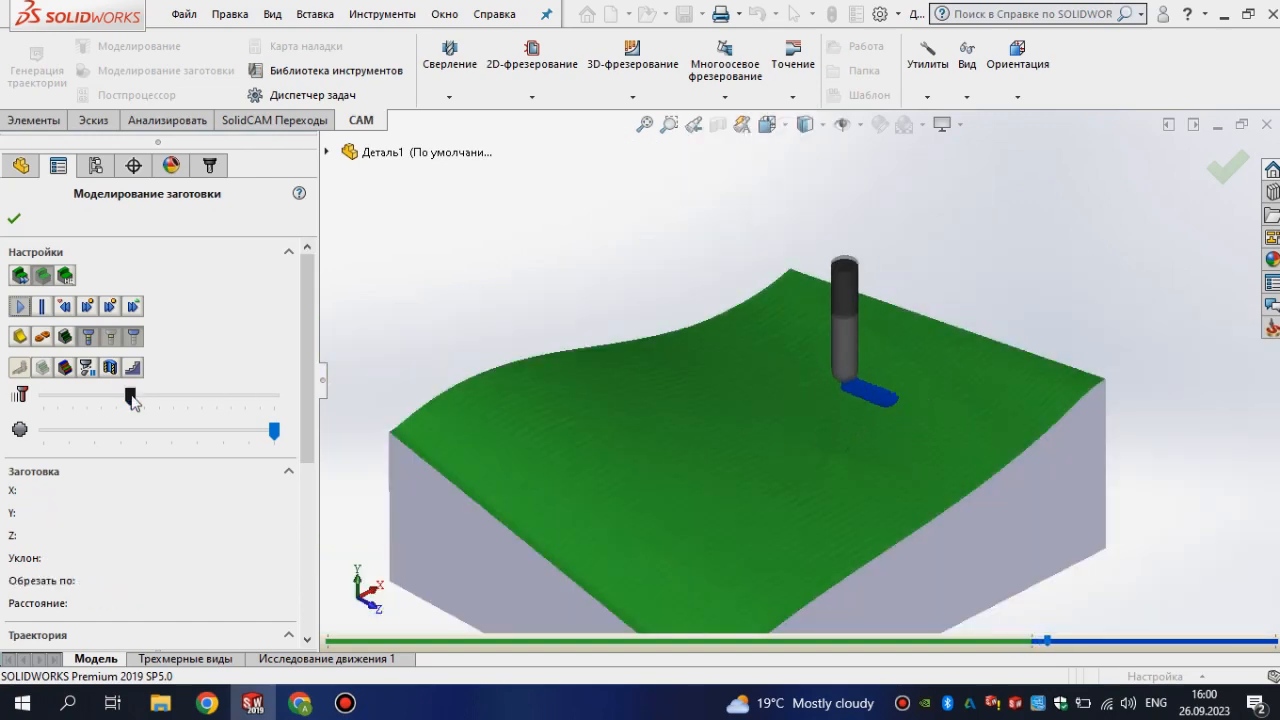
{"action": "left_click_drag", "start_coordinate": [141, 395], "coordinate": [173, 400]}
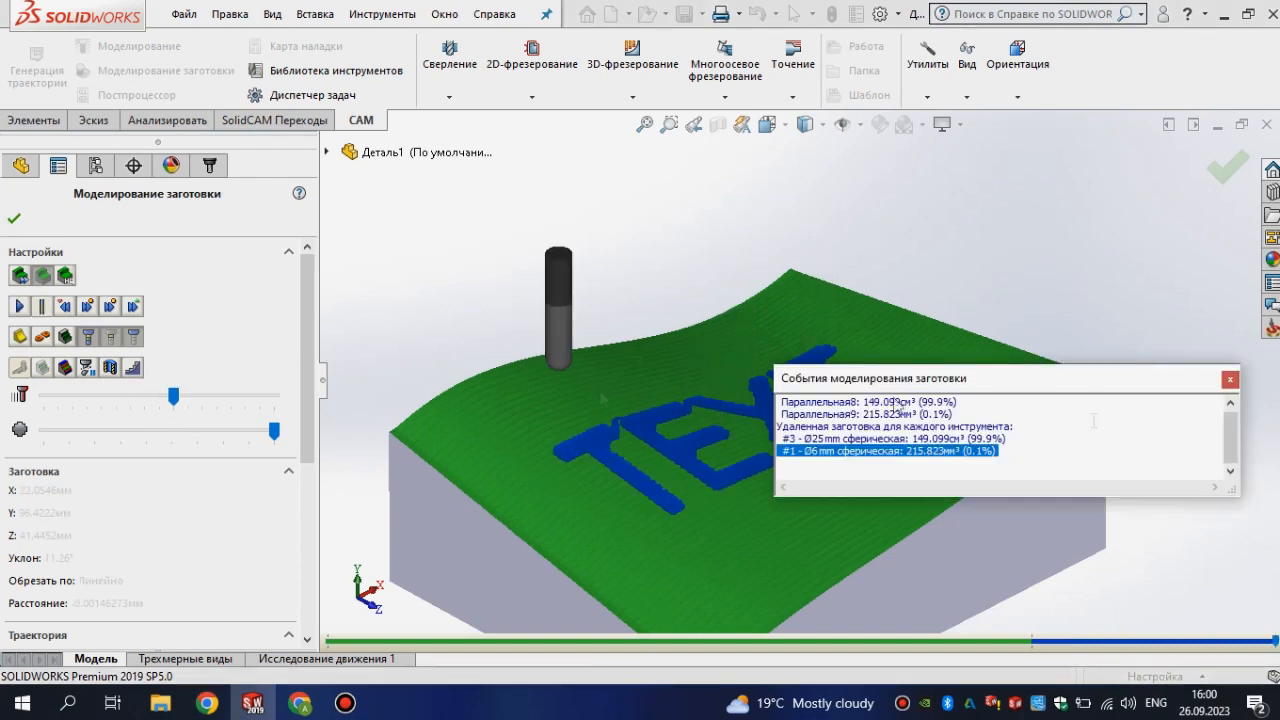
Dismiss the simulation events report, examine the engraved text on the simulated stock, and exit the stock simulation.
{"action": "left_click", "coordinate": [1231, 377]}
{"action": "scroll", "coordinate": [848, 443], "scroll_direction": "up", "scroll_amount": 3}
{"action": "middle_click_drag", "start_coordinate": [808, 466], "coordinate": [888, 386]}
{"action": "middle_click_drag", "start_coordinate": [864, 391], "coordinate": [858, 391]}
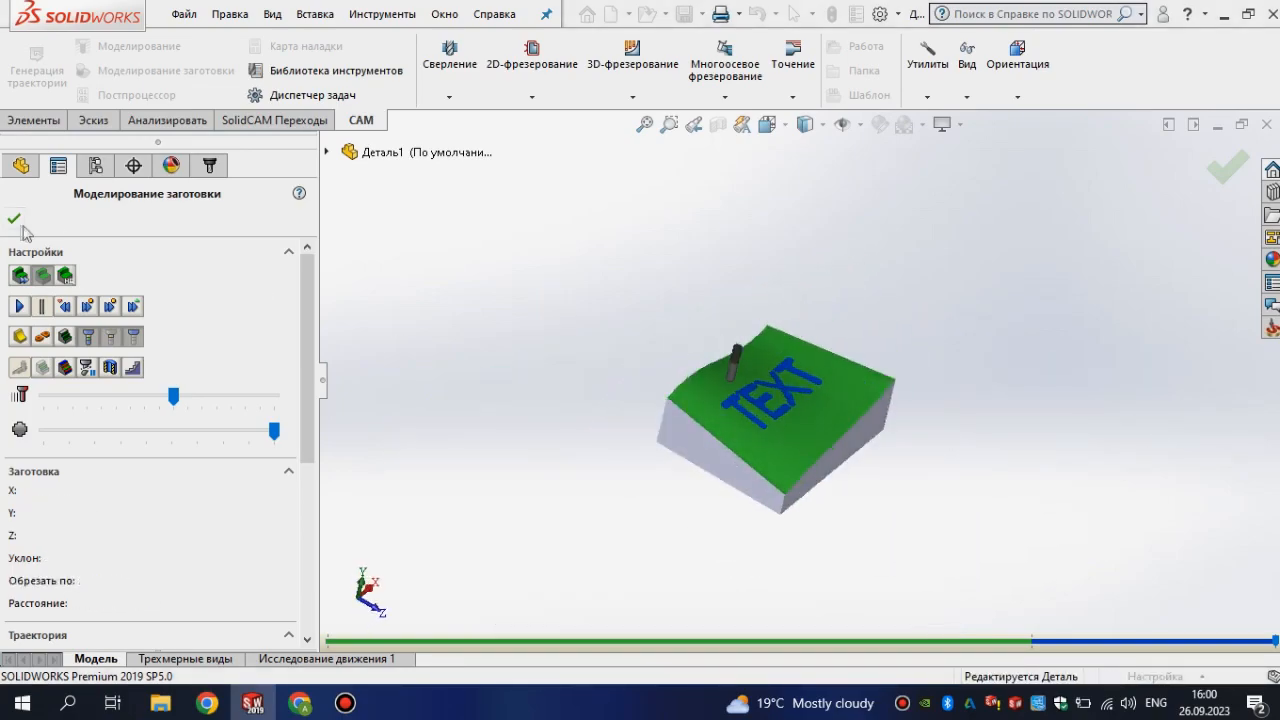
{"action": "left_click", "coordinate": [14, 218]}
Select all four operations and examine their combined toolpaths over the block.
{"action": "scroll", "coordinate": [750, 393], "scroll_direction": "down", "scroll_amount": 6}
{"action": "scroll", "coordinate": [898, 420], "scroll_direction": "down", "scroll_amount": 1}
{"action": "mouse_move", "coordinate": [897, 437]}
{"action": "middle_mouse_down"}
{"action": "mouse_move", "coordinate": [838, 423]}
{"action": "mouse_move", "coordinate": [888, 435]}
{"action": "middle_mouse_up"}
{"action": "scroll", "coordinate": [930, 428], "scroll_direction": "up", "scroll_amount": 3}
{"action": "scroll", "coordinate": [937, 431], "scroll_direction": "up", "scroll_amount": 1}
{"action": "left_click_drag", "start_coordinate": [217, 344], "coordinate": [135, 222]}
{"action": "middle_click_drag", "start_coordinate": [1000, 465], "coordinate": [827, 432]}
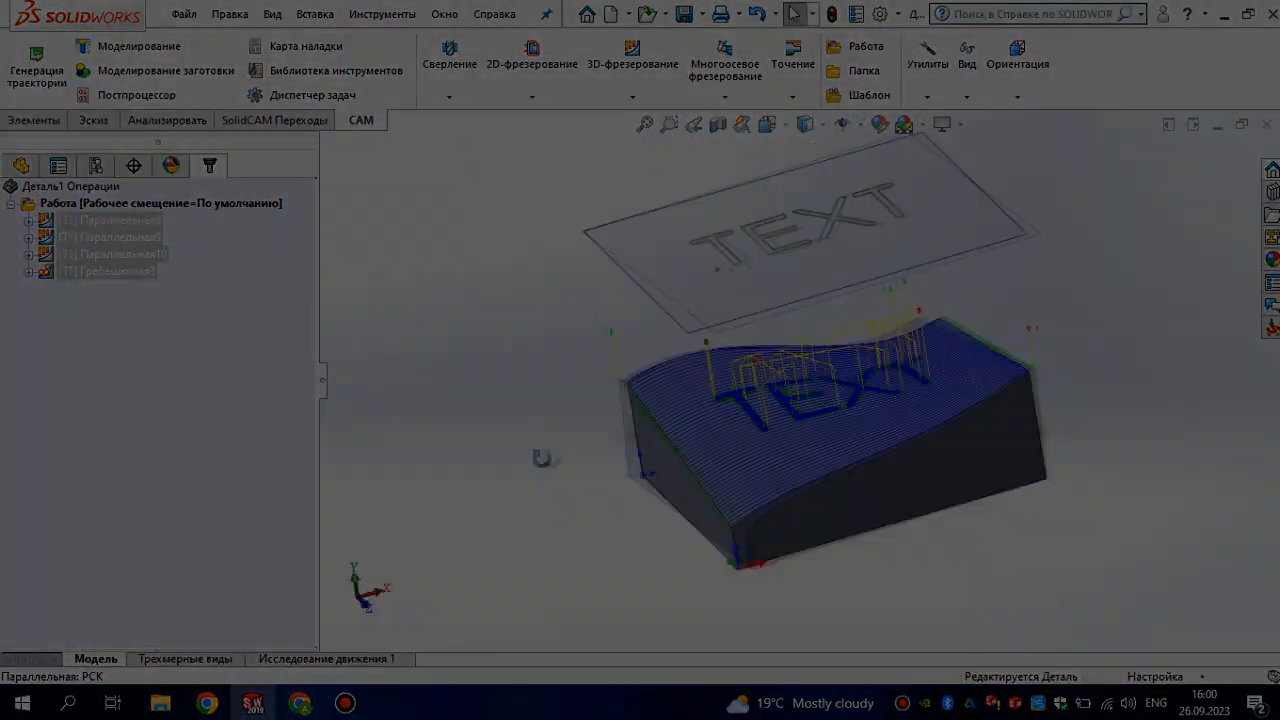